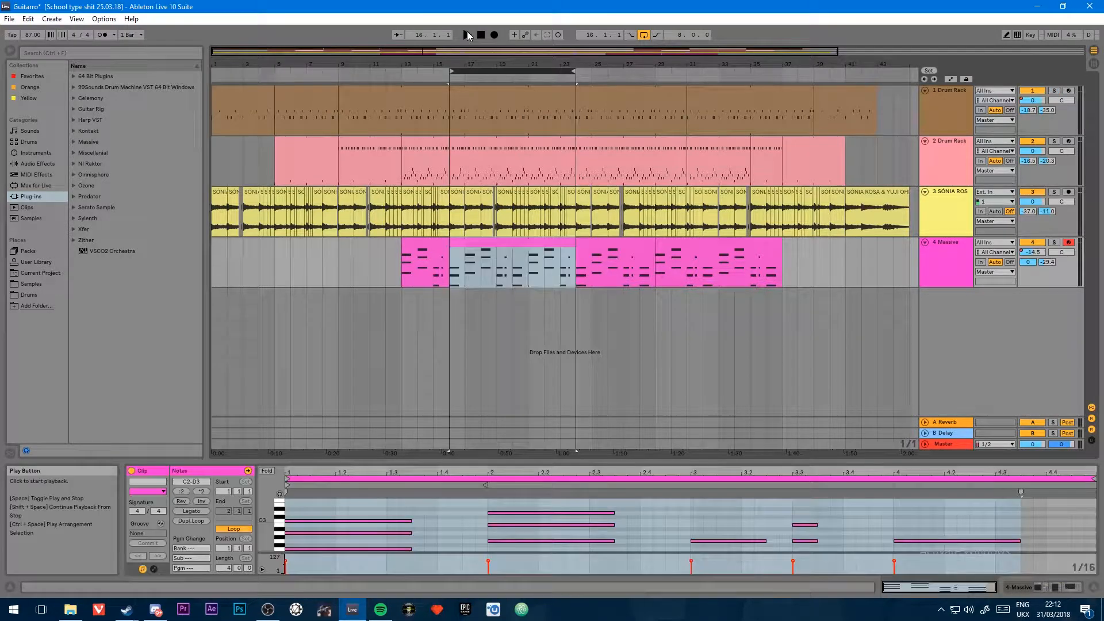
Step: Play back the looped eight-bar section starting at bar 16, and stop playback
{"action": "left_click", "coordinate": [467, 35]}
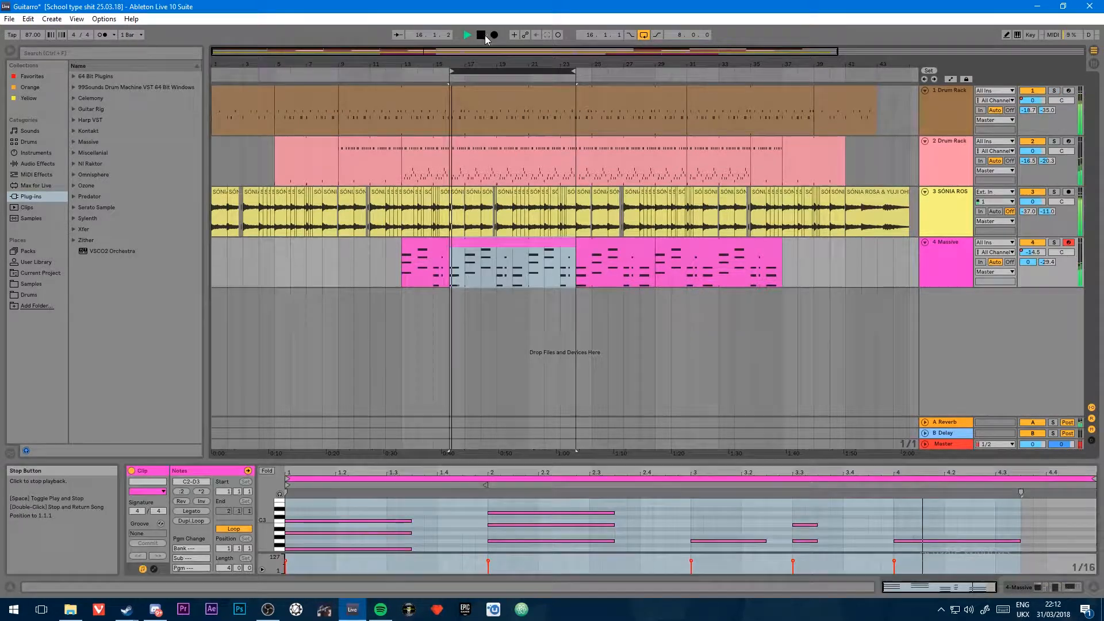
{"action": "key", "text": "ctrl+l"}
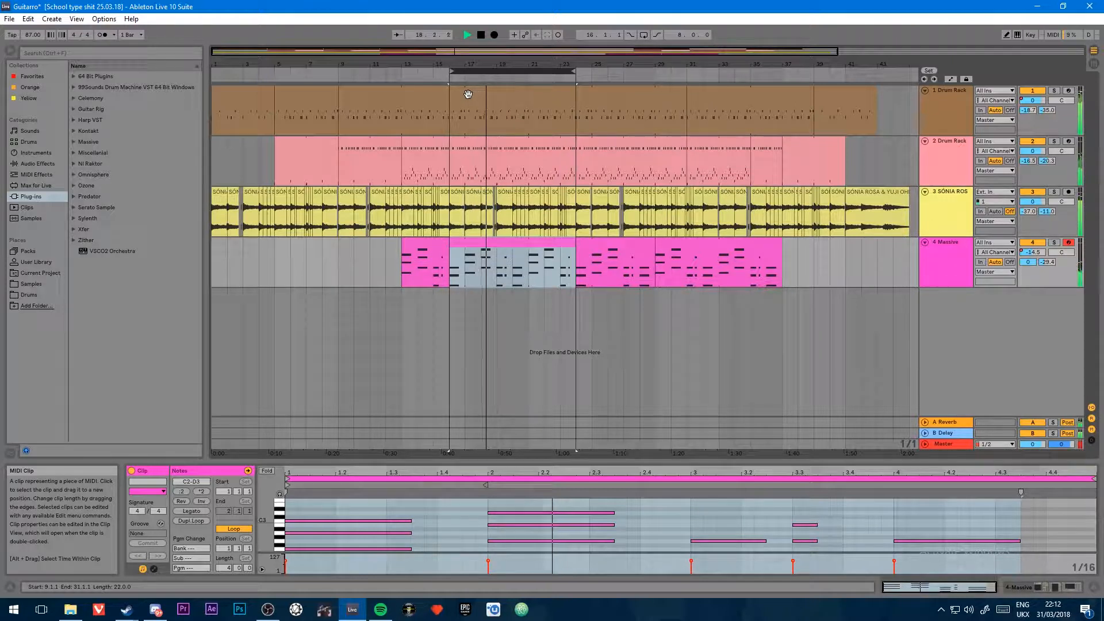
{"action": "left_click", "coordinate": [482, 36]}
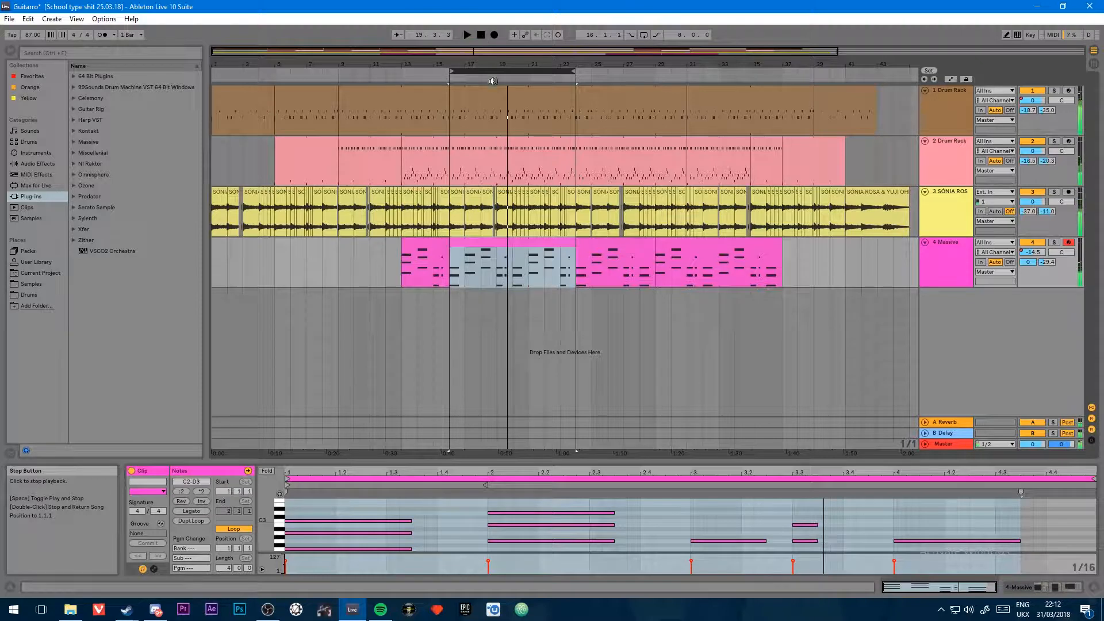
Step: Move the eight-bar loop region to bar 1 and return the playback position to the song start
{"action": "left_click_drag", "start_coordinate": [492, 71], "coordinate": [254, 71]}
{"action": "left_click", "coordinate": [482, 35]}
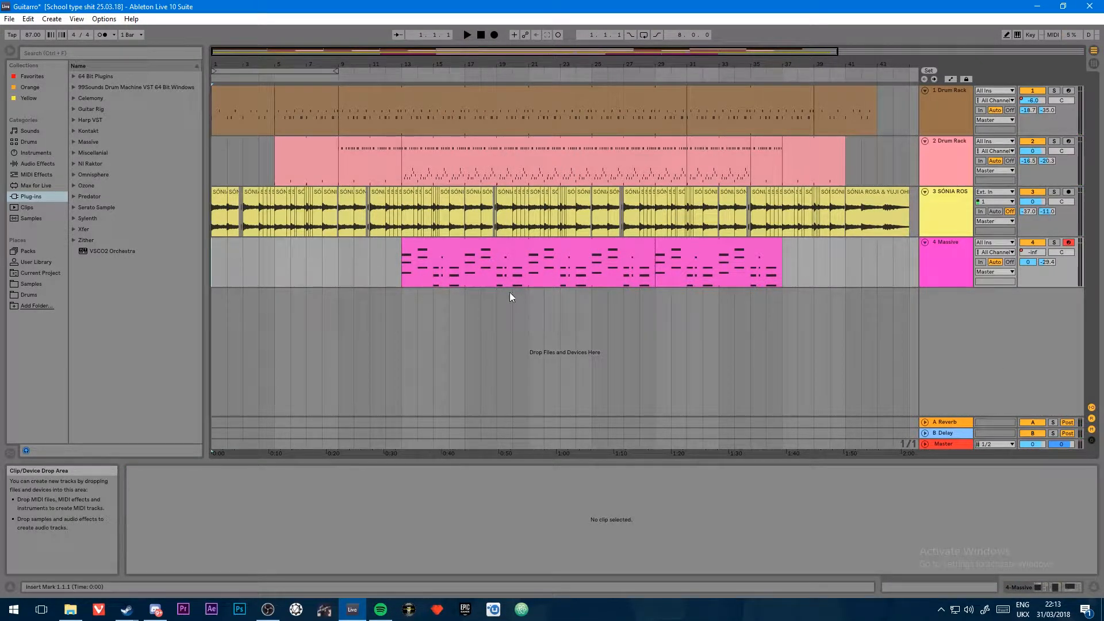
Step: Insert an empty audio track below the Massive track
{"action": "right_click", "coordinate": [1028, 367]}
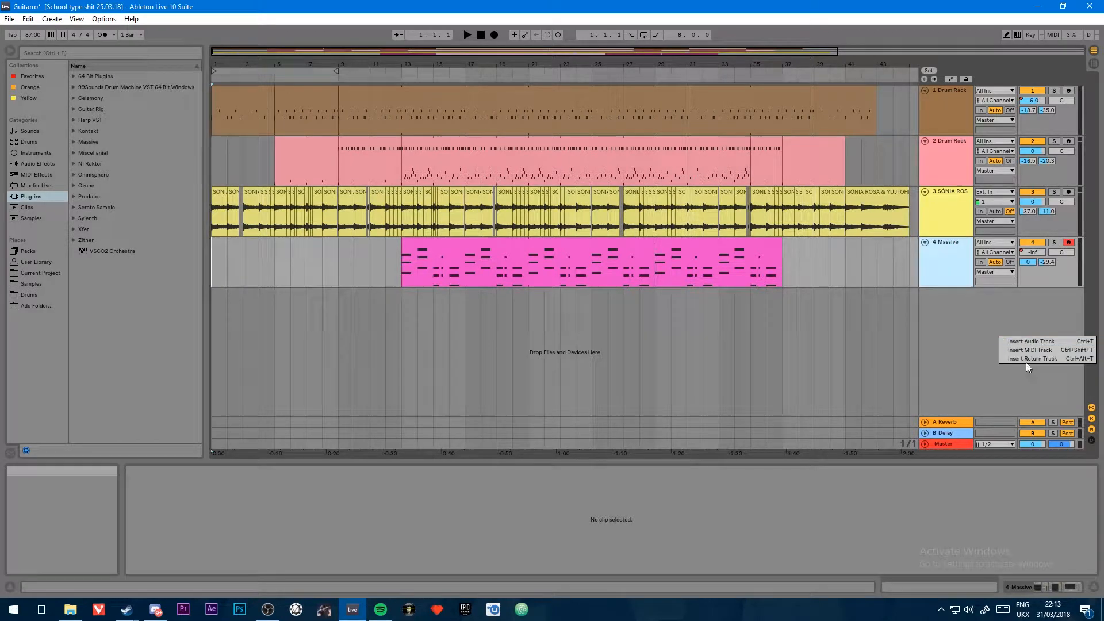
{"action": "left_click", "coordinate": [1030, 341]}
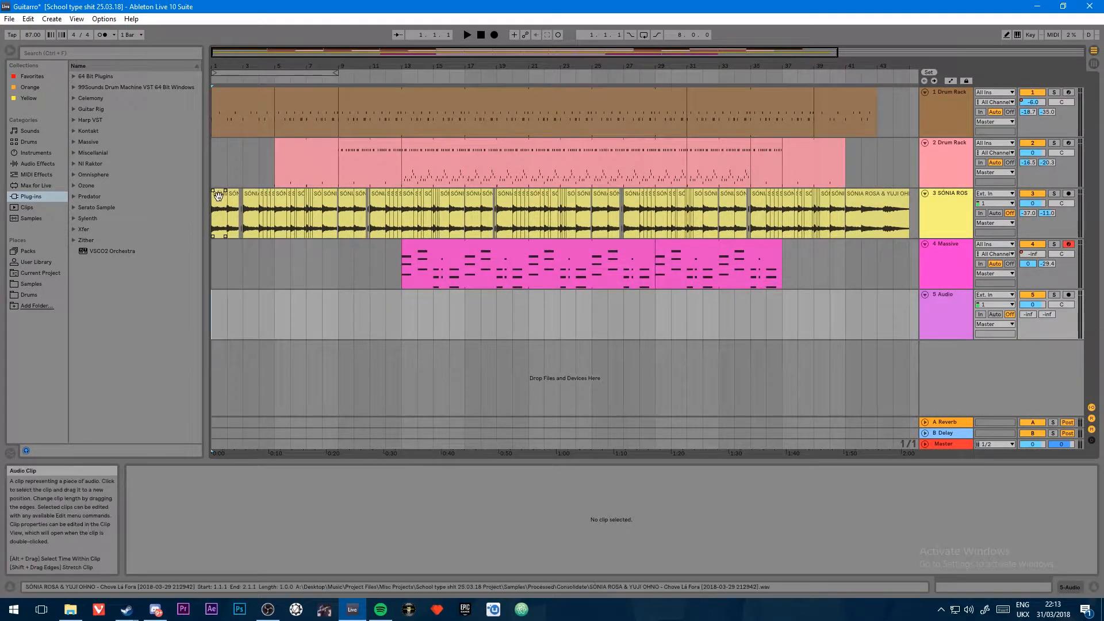
{"action": "right_click", "coordinate": [218, 196]}
{"action": "left_click", "coordinate": [217, 207]}
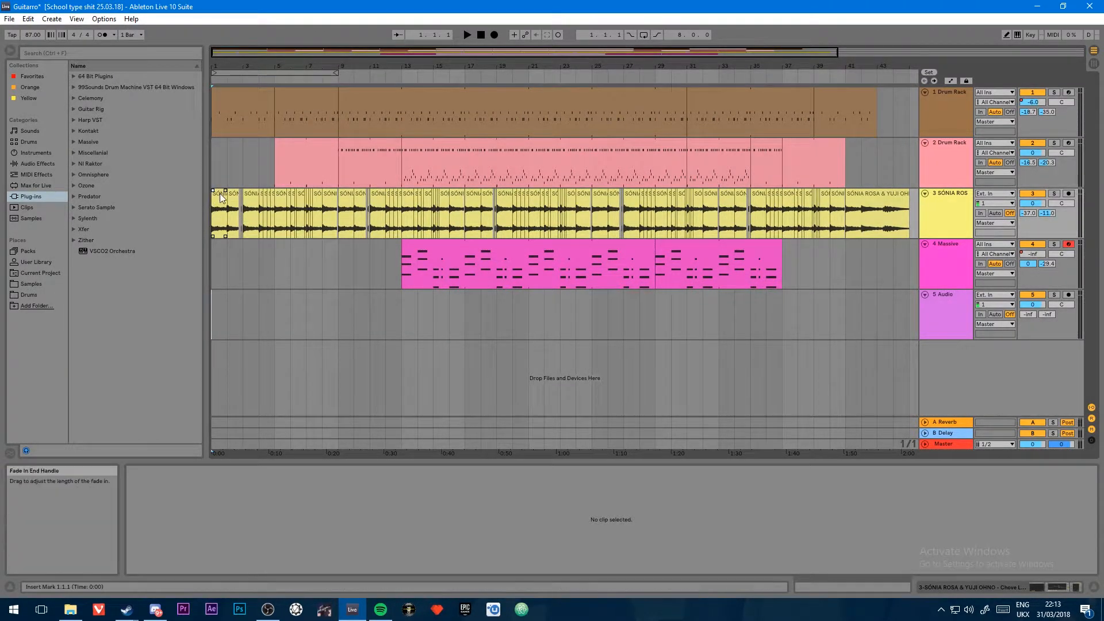
{"action": "right_click", "coordinate": [219, 196]}
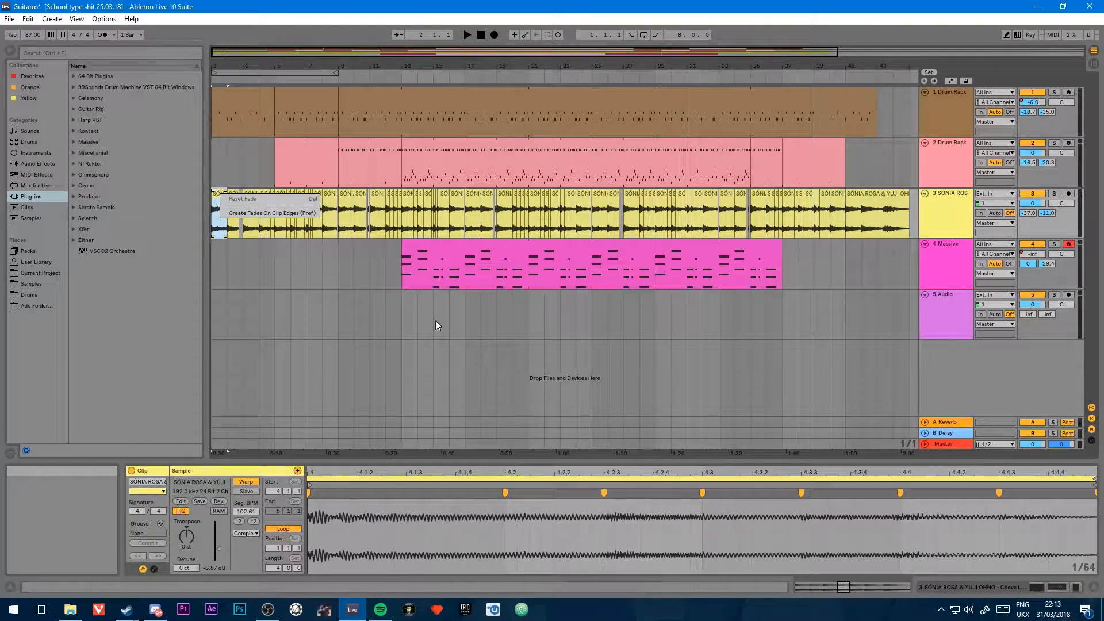
{"action": "key", "text": "Escape"}
Step: Solo the yellow sample track and play it from the start of the song
{"action": "left_click", "coordinate": [1054, 194]}
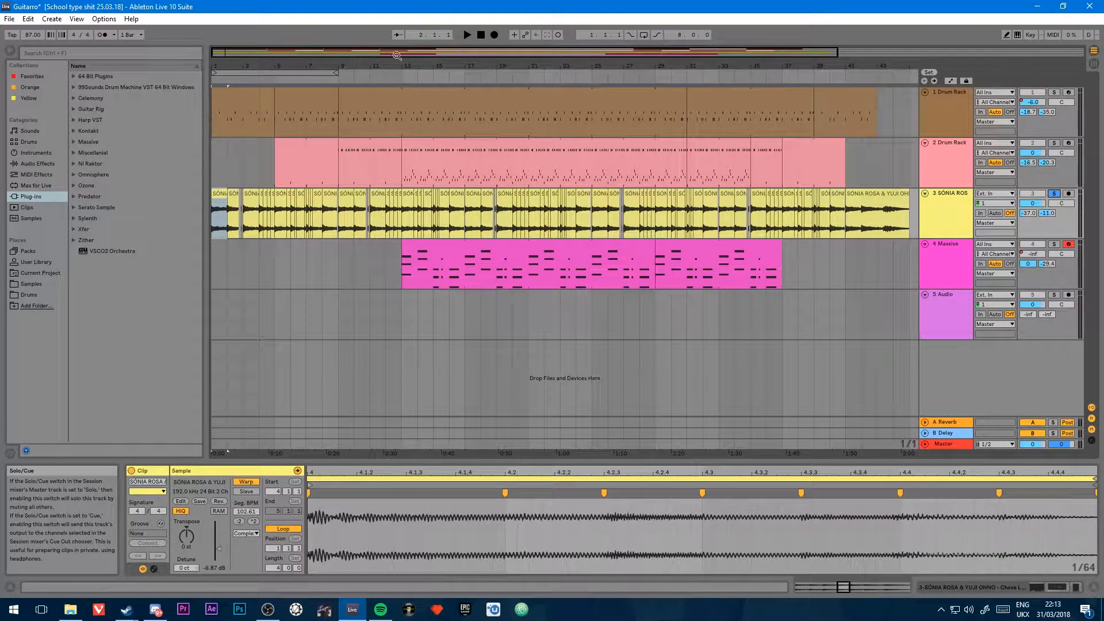
{"action": "left_click", "coordinate": [467, 35]}
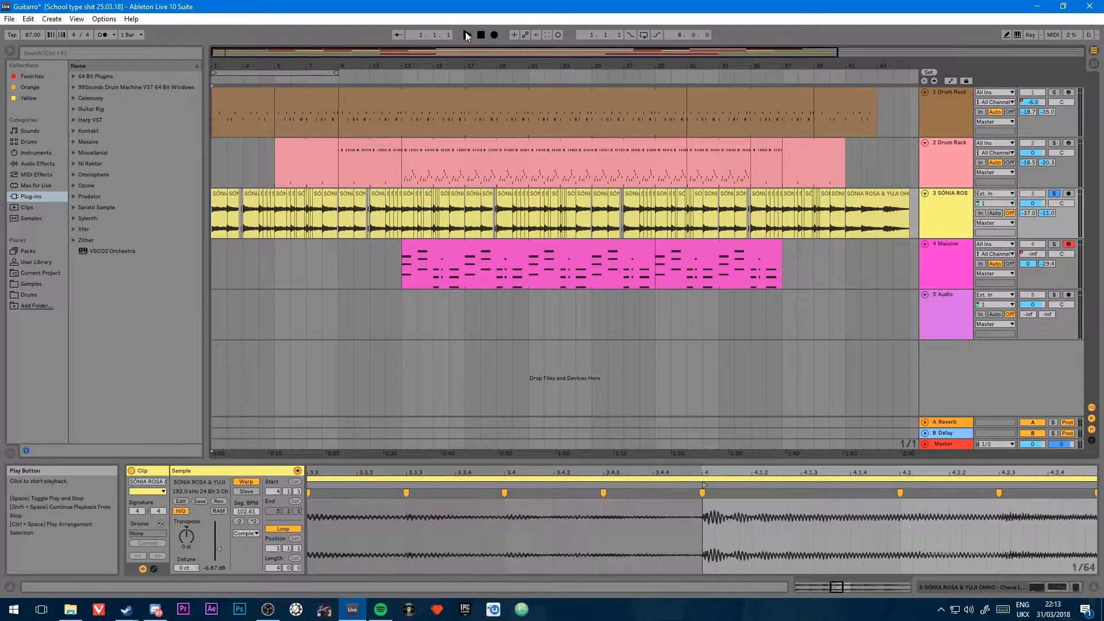
{"action": "left_click", "coordinate": [468, 33]}
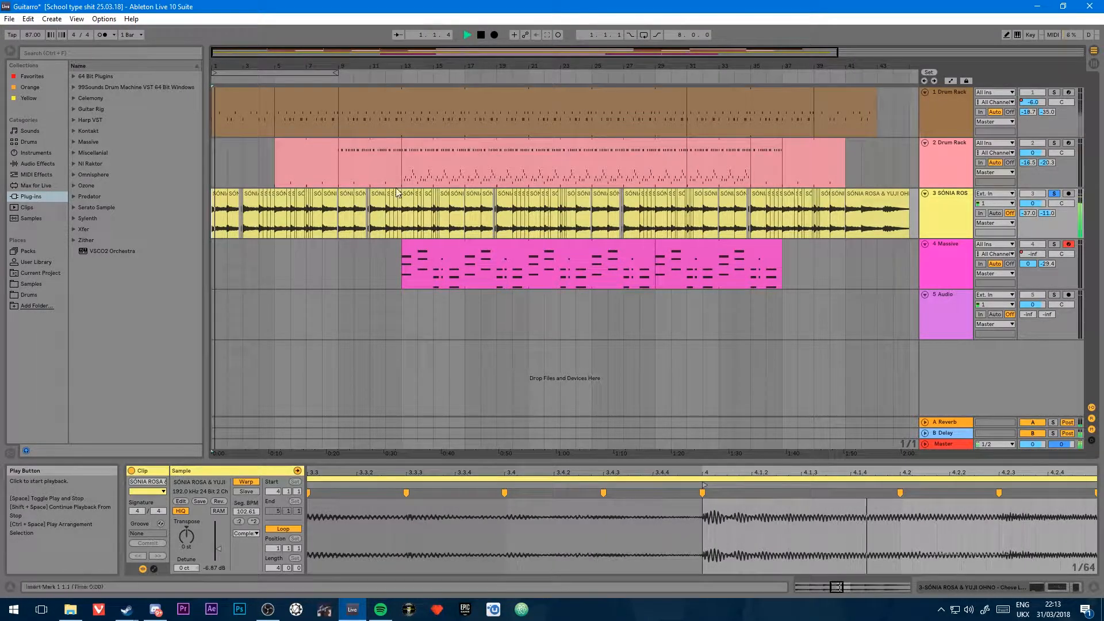
Step: Remove the empty audio track below the Massive track
{"action": "right_click", "coordinate": [943, 296]}
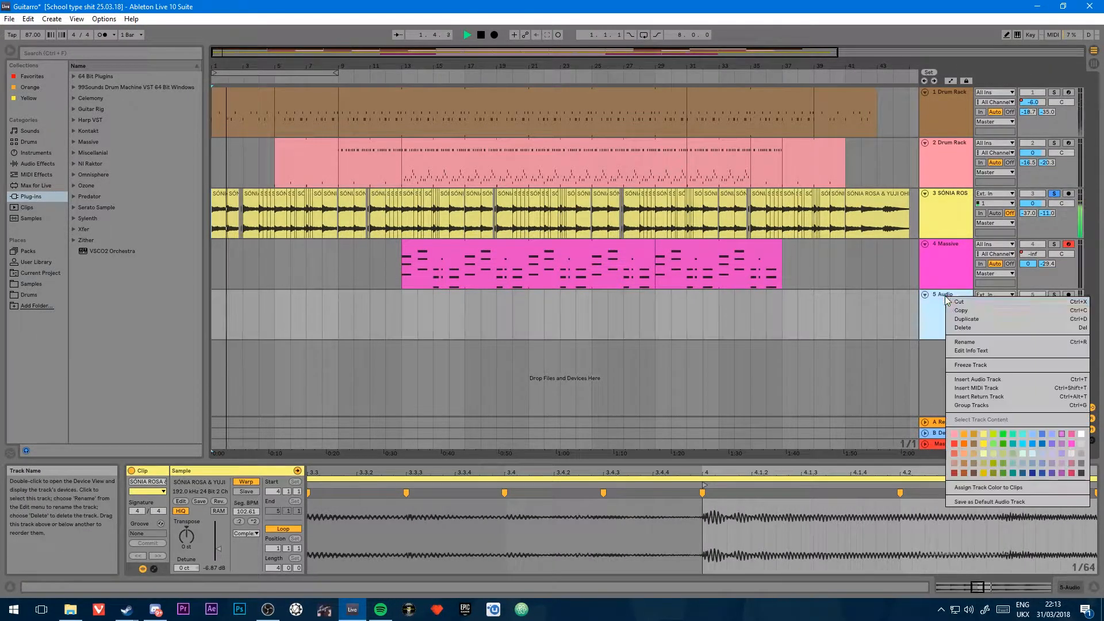
{"action": "left_click", "coordinate": [952, 302]}
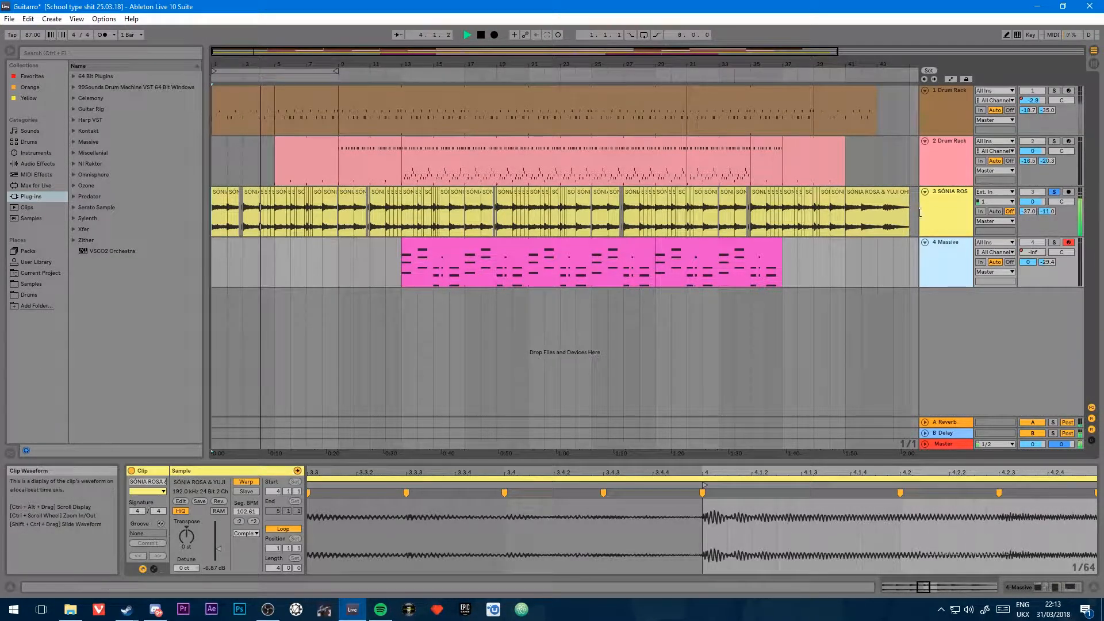
Step: Open the last clip on the sample track, look through the Samples folder in the browser, and stop playback
{"action": "left_click", "coordinate": [889, 191]}
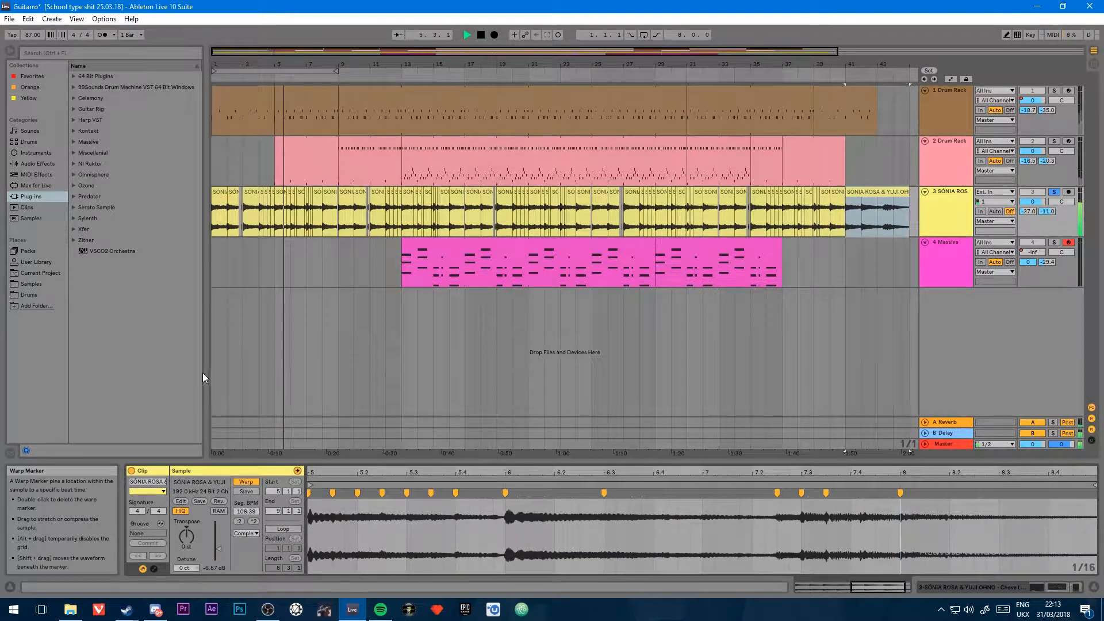
{"action": "left_click", "coordinate": [37, 284]}
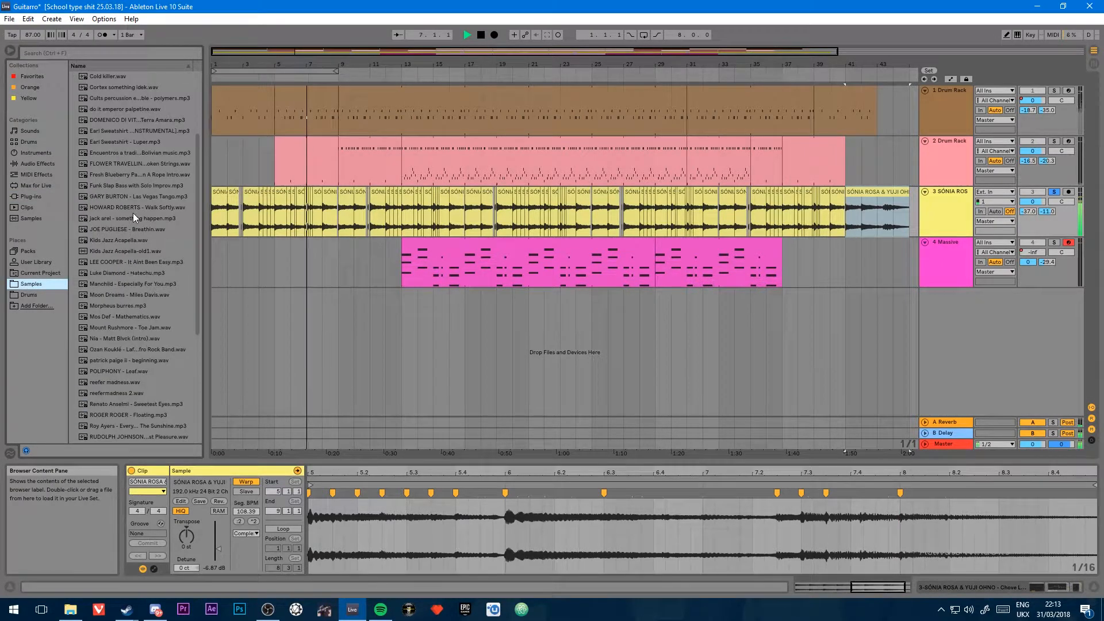
{"action": "scroll", "coordinate": [131, 217], "scroll_direction": "up", "scroll_amount": 1}
{"action": "scroll", "coordinate": [121, 288], "scroll_direction": "down", "scroll_amount": 2}
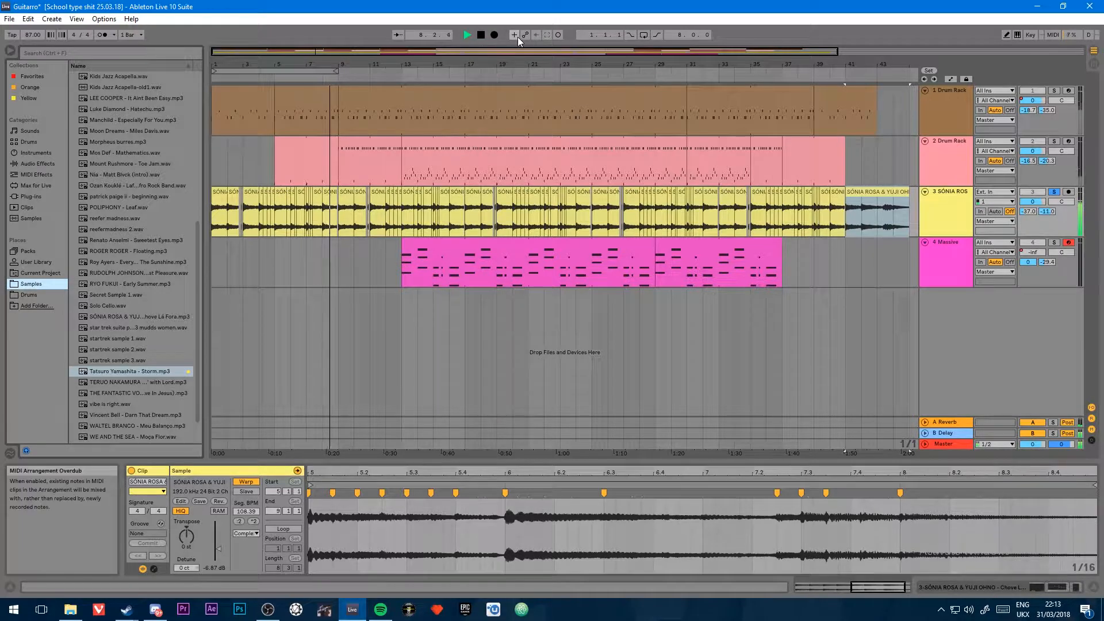
{"action": "left_click", "coordinate": [481, 36]}
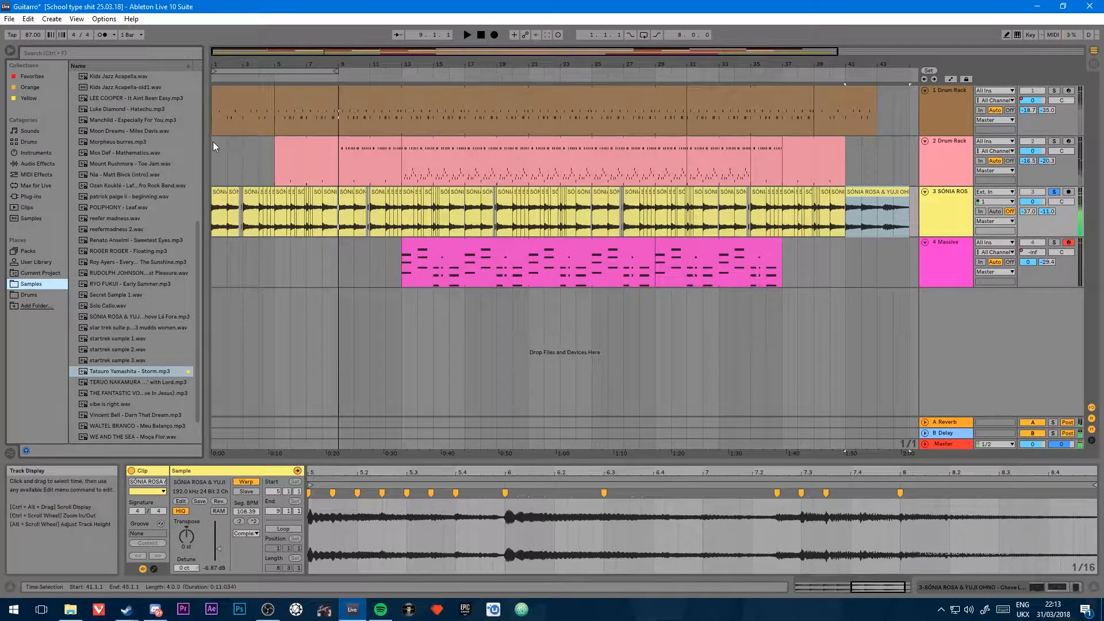
{"action": "left_click_drag", "start_coordinate": [206, 152], "coordinate": [311, 152]}
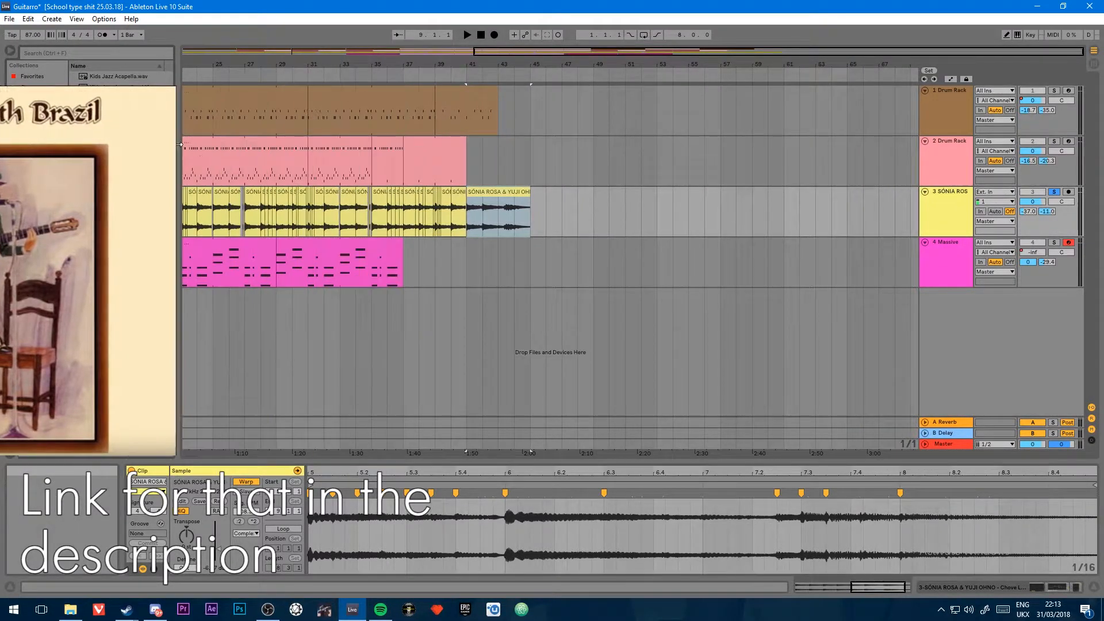
{"action": "scroll", "coordinate": [154, 320], "scroll_direction": "down", "scroll_amount": 1}
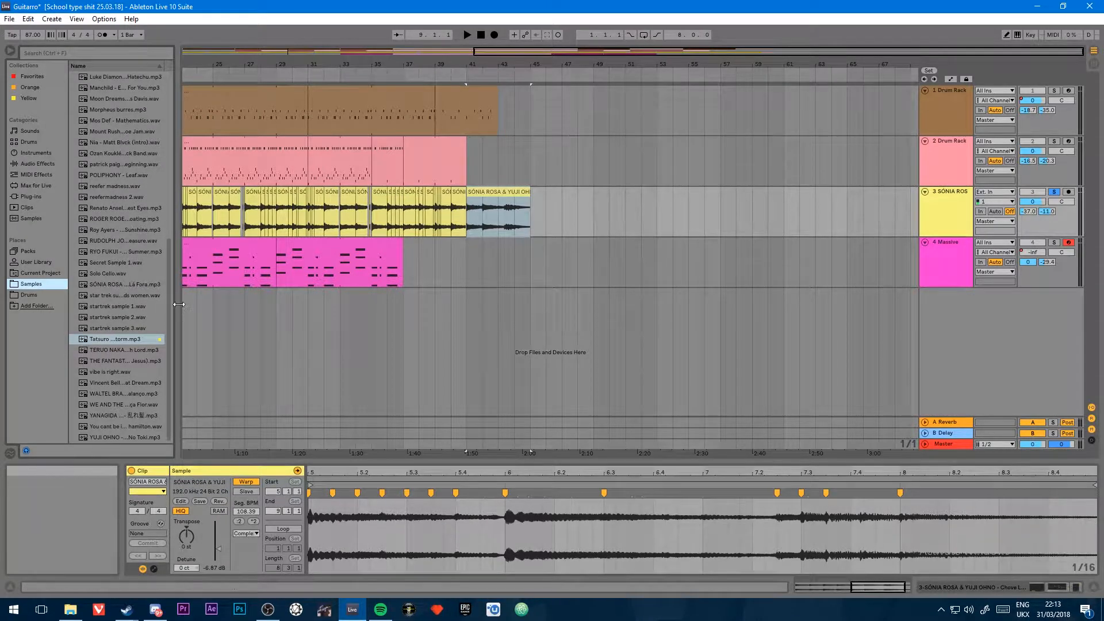
{"action": "left_click_drag", "start_coordinate": [178, 311], "coordinate": [211, 310]}
{"action": "left_click_drag", "start_coordinate": [334, 65], "coordinate": [481, 65]}
{"action": "left_click_drag", "start_coordinate": [1000, 50], "coordinate": [862, 586]}
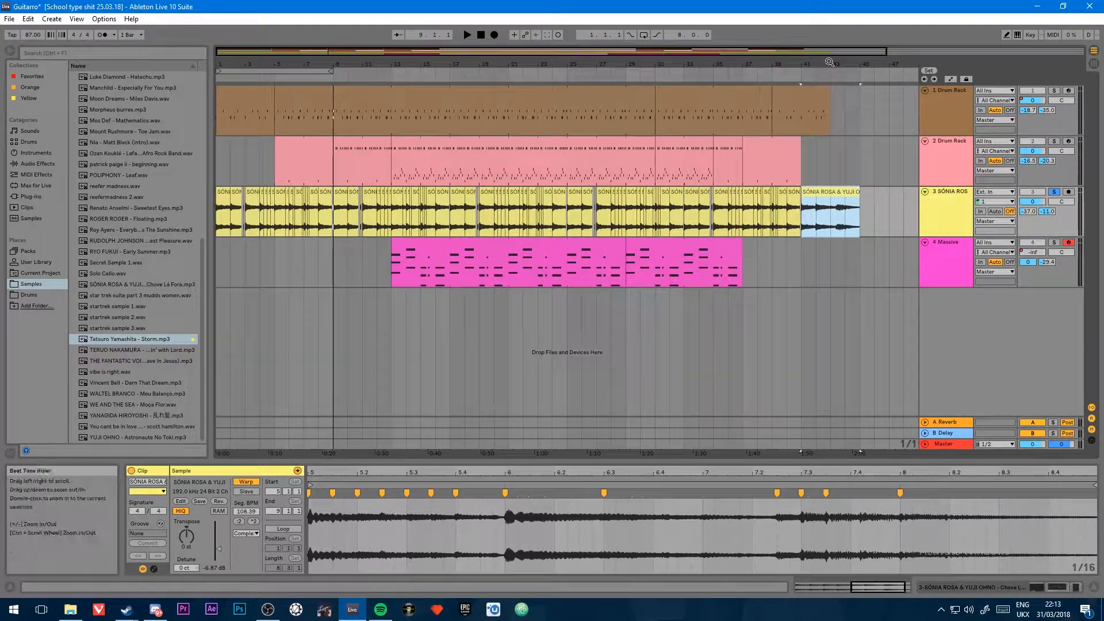
{"action": "left_click_drag", "start_coordinate": [886, 51], "coordinate": [838, 52]}
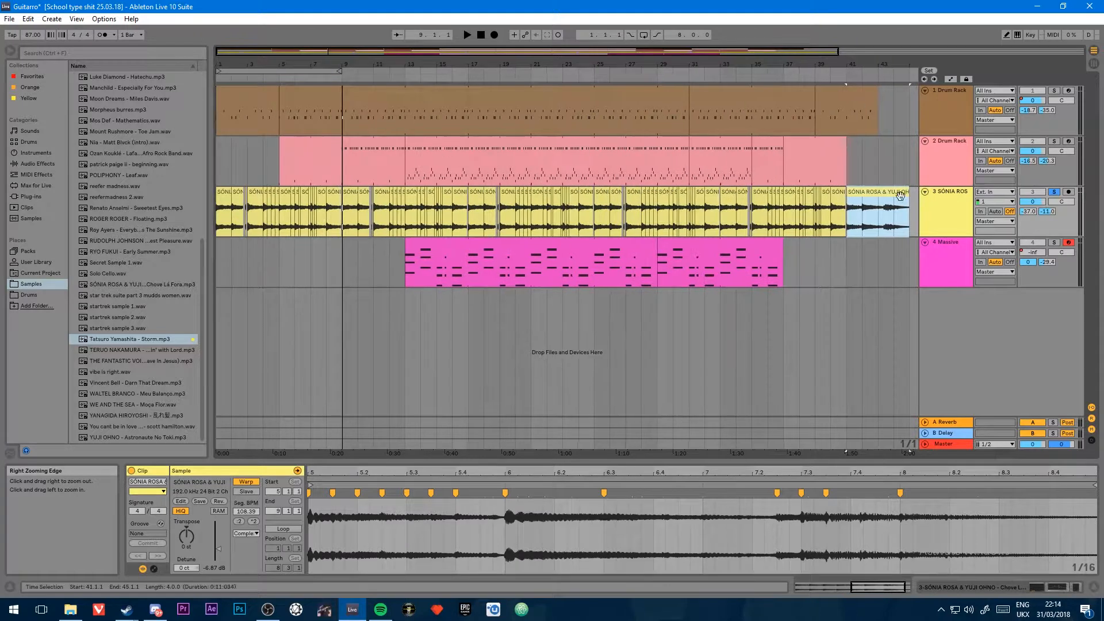
{"action": "left_click", "coordinate": [833, 267]}
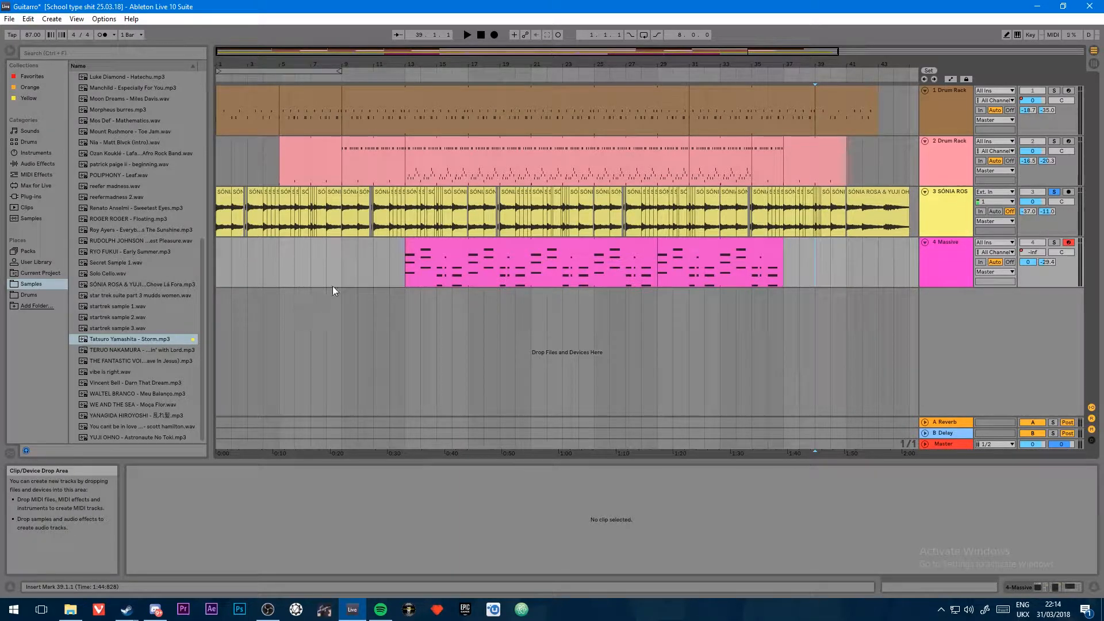
{"action": "left_click", "coordinate": [676, 322]}
Step: Switch the solo from the sample track to the first Drum Rack track
{"action": "left_click", "coordinate": [1053, 191]}
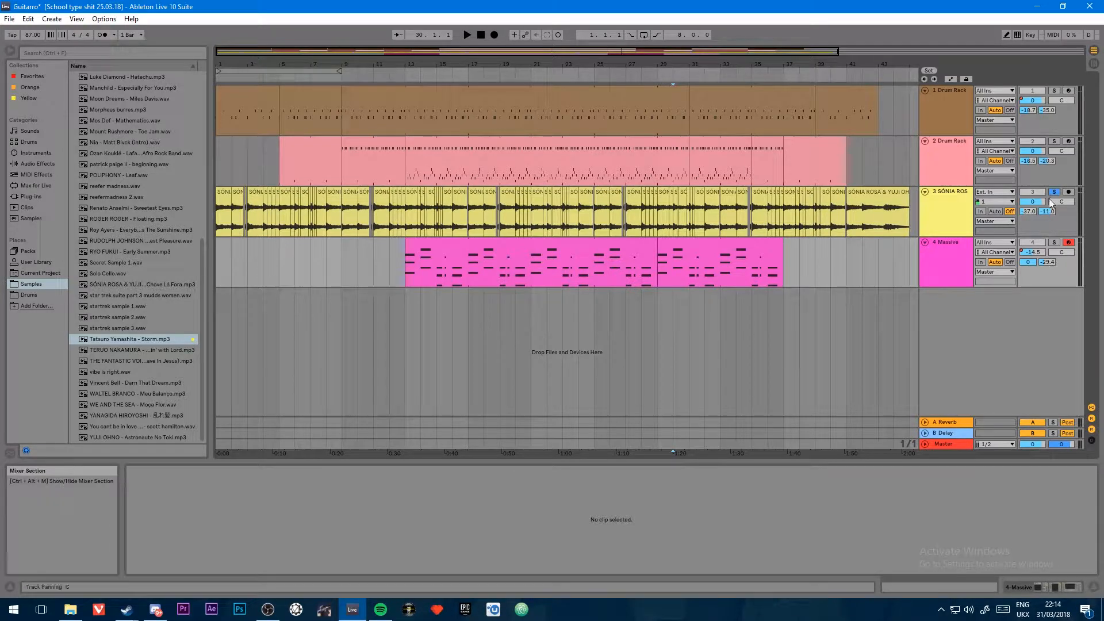
{"action": "left_click", "coordinate": [1053, 93]}
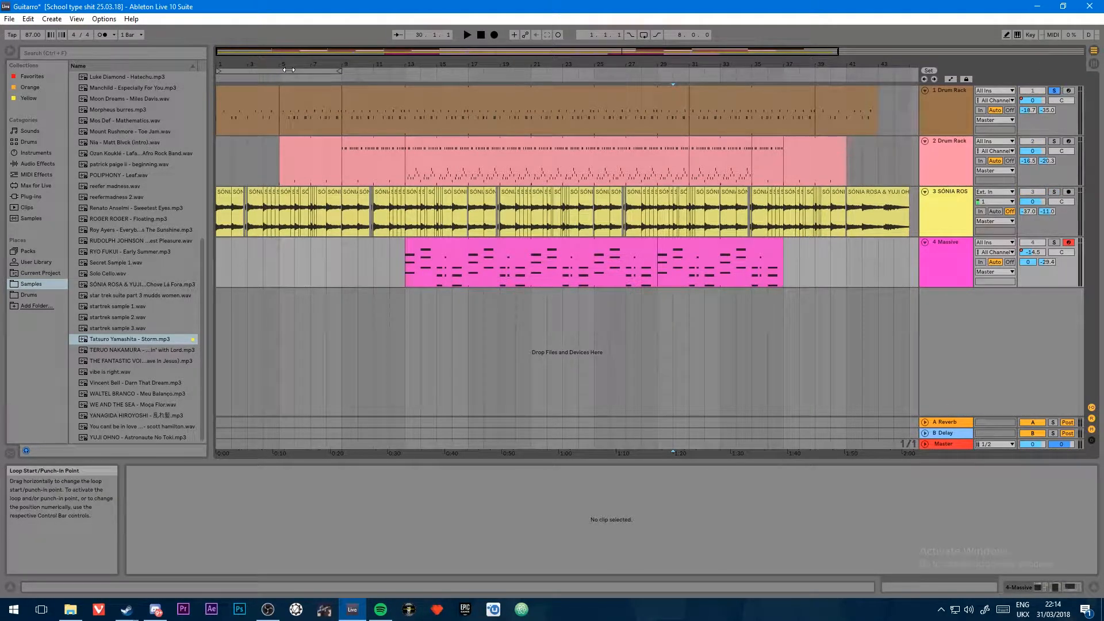
Step: Set an eight-bar loop region starting at bar 17, turn on arrangement looping, and play the soloed drums
{"action": "left_click_drag", "start_coordinate": [293, 71], "coordinate": [530, 69]}
{"action": "left_click", "coordinate": [499, 68]}
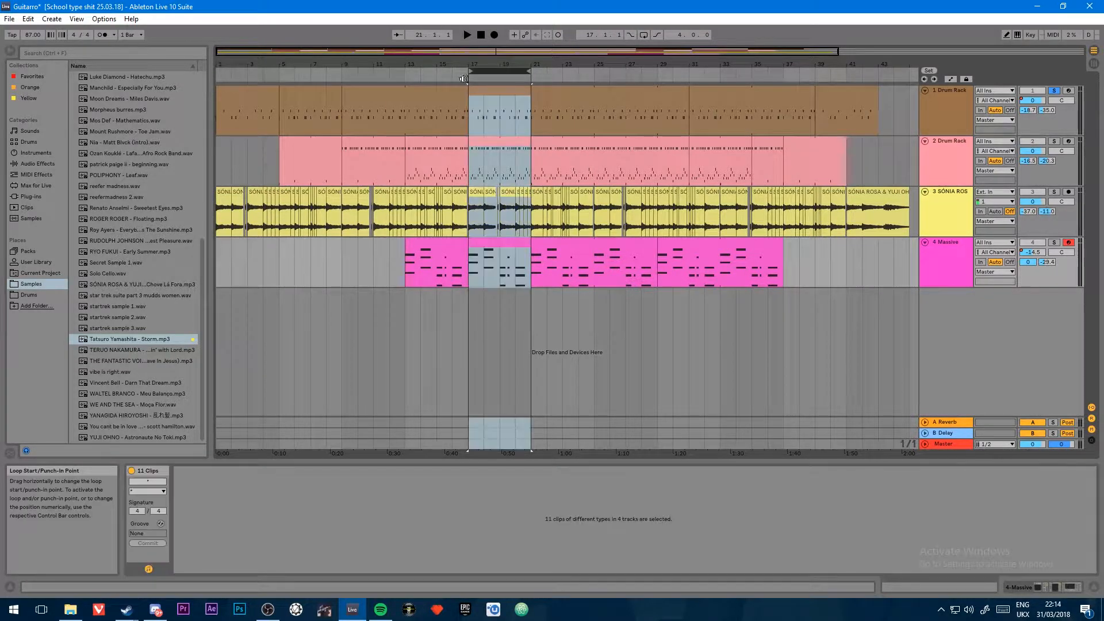
{"action": "left_click", "coordinate": [467, 35]}
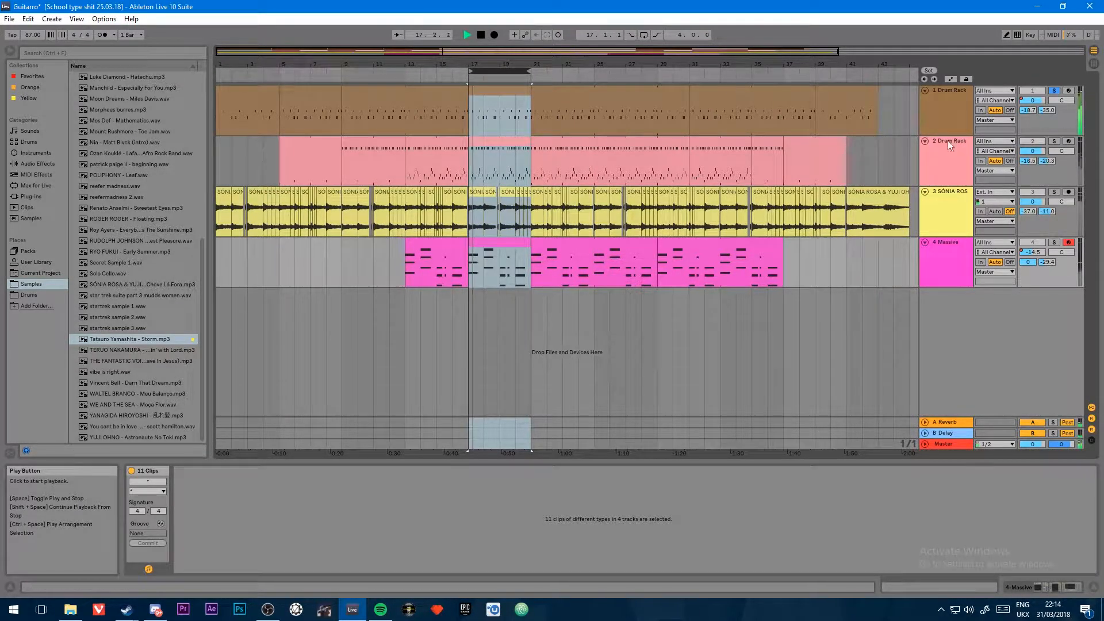
{"action": "left_click_drag", "start_coordinate": [529, 71], "coordinate": [594, 70]}
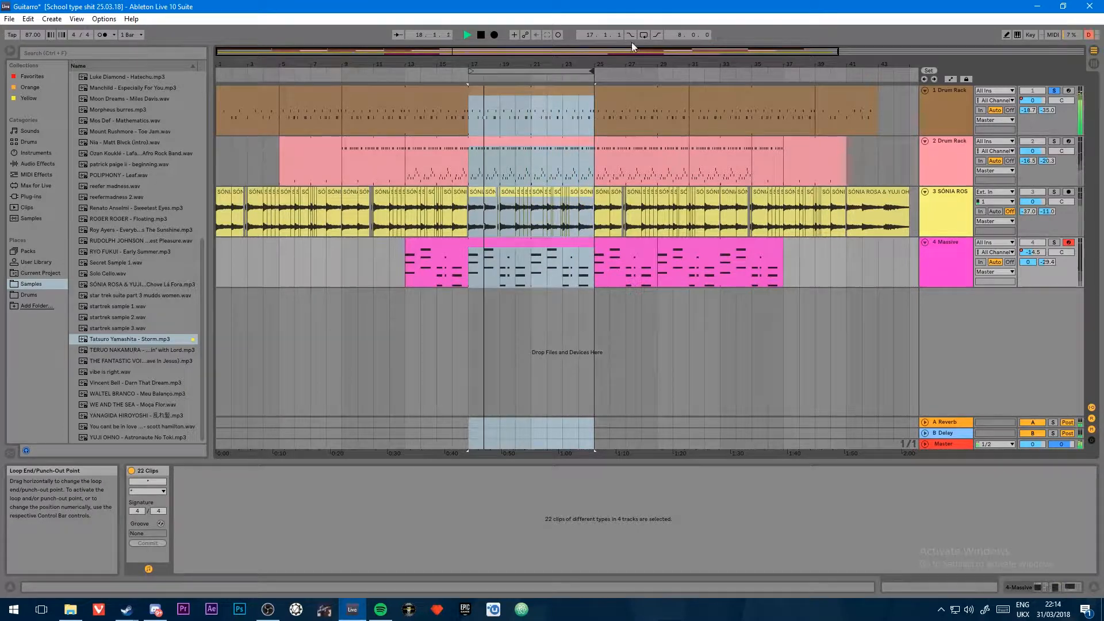
{"action": "left_click", "coordinate": [643, 35]}
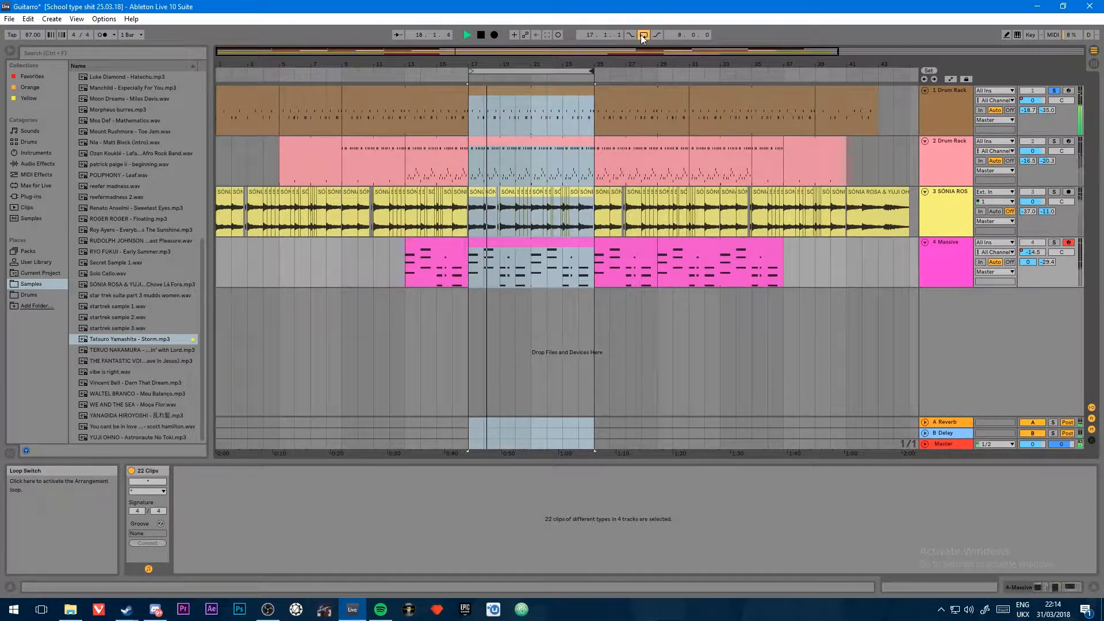
Step: Solo the sample track together with the first Drum Rack track to hear both, and stop playback
{"action": "left_click", "coordinate": [1054, 192]}
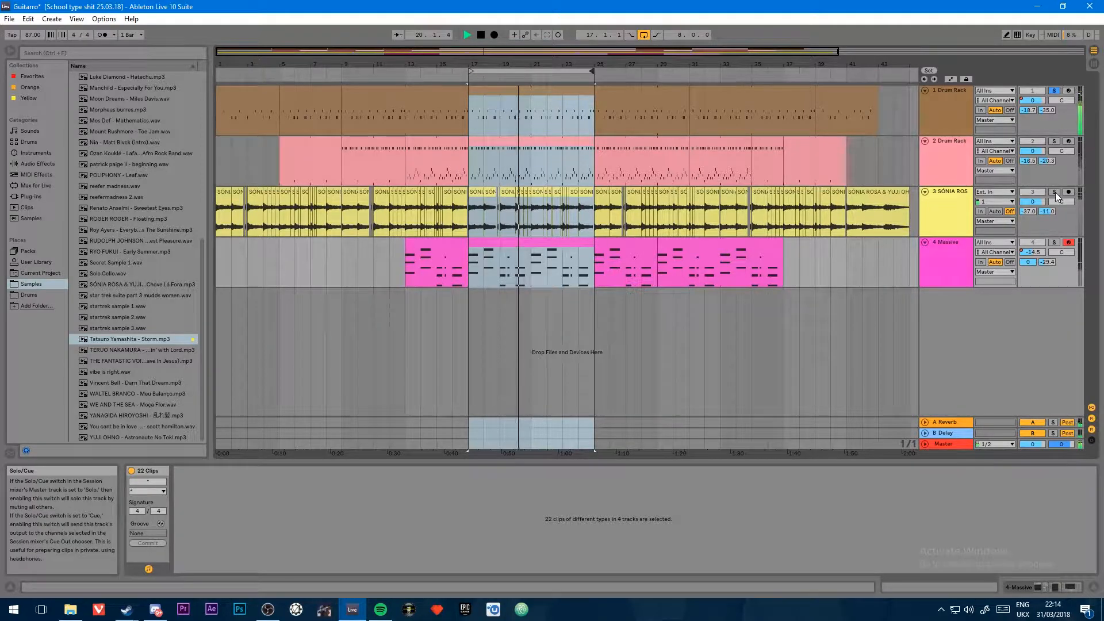
{"action": "left_click", "coordinate": [480, 36]}
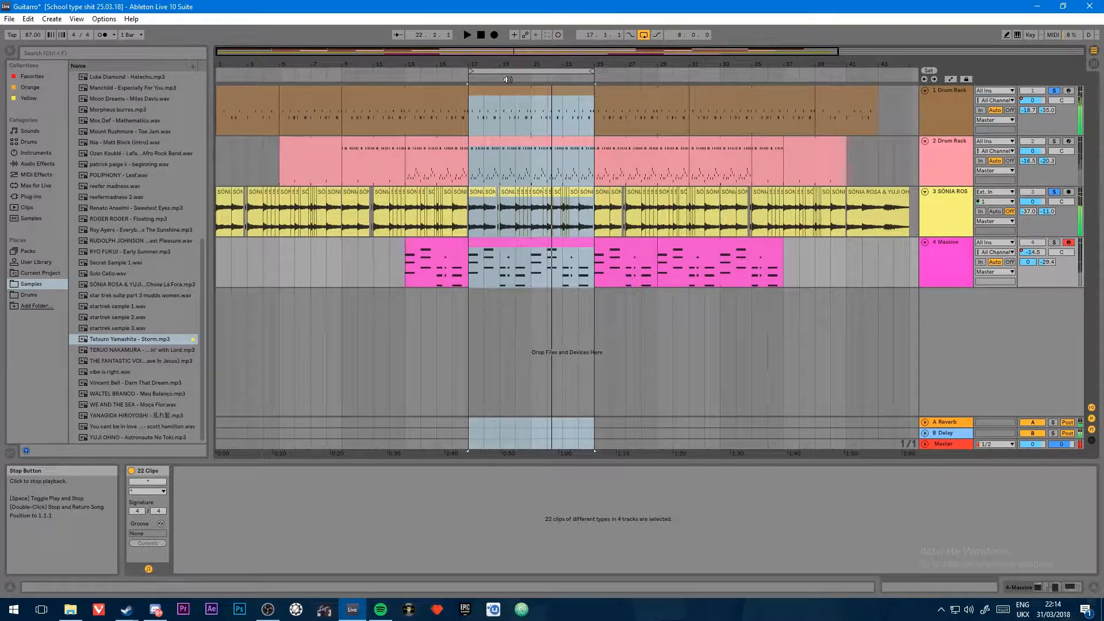
Step: Open the clip starting at bar 9 on the first Drum Rack track and examine its kick and snare pattern
{"action": "left_click", "coordinate": [514, 88]}
{"action": "left_click", "coordinate": [290, 282]}
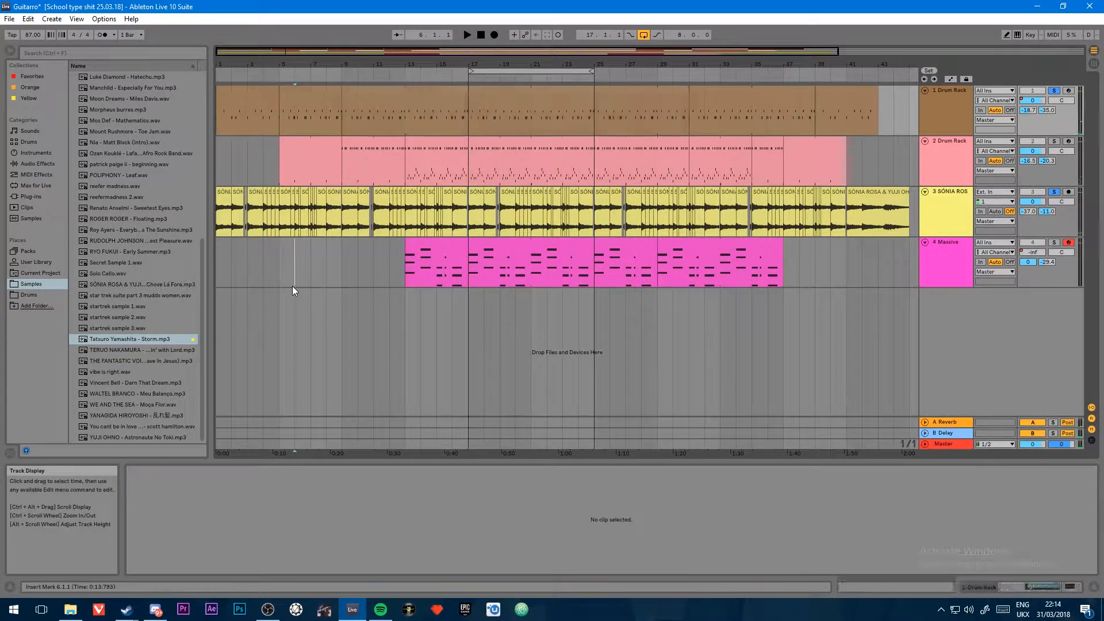
{"action": "left_click", "coordinate": [387, 92]}
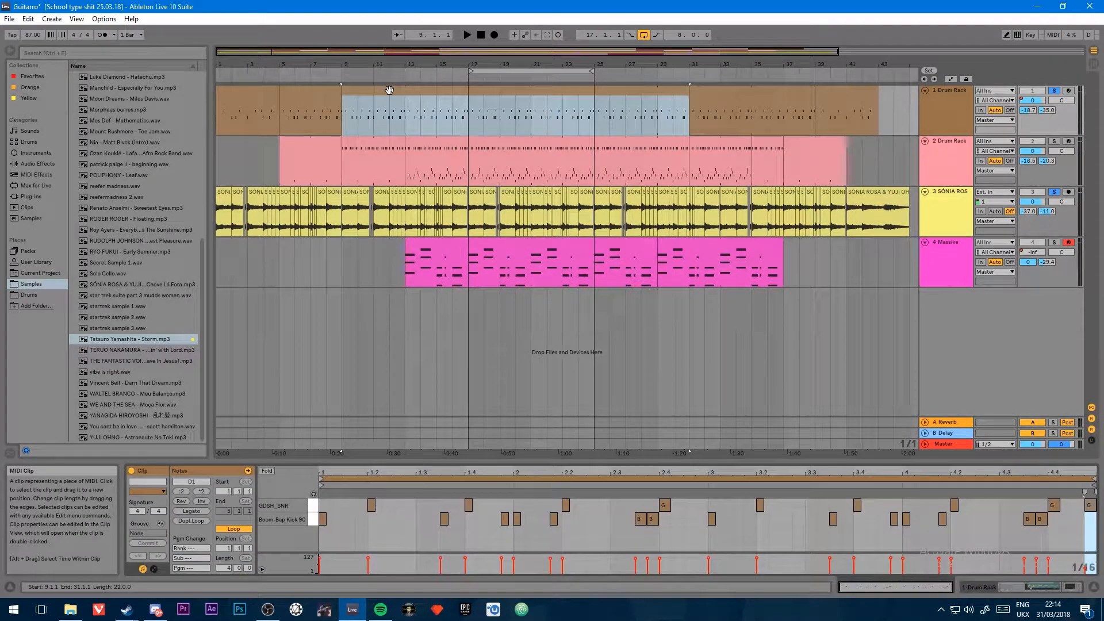
{"action": "left_click", "coordinate": [336, 518]}
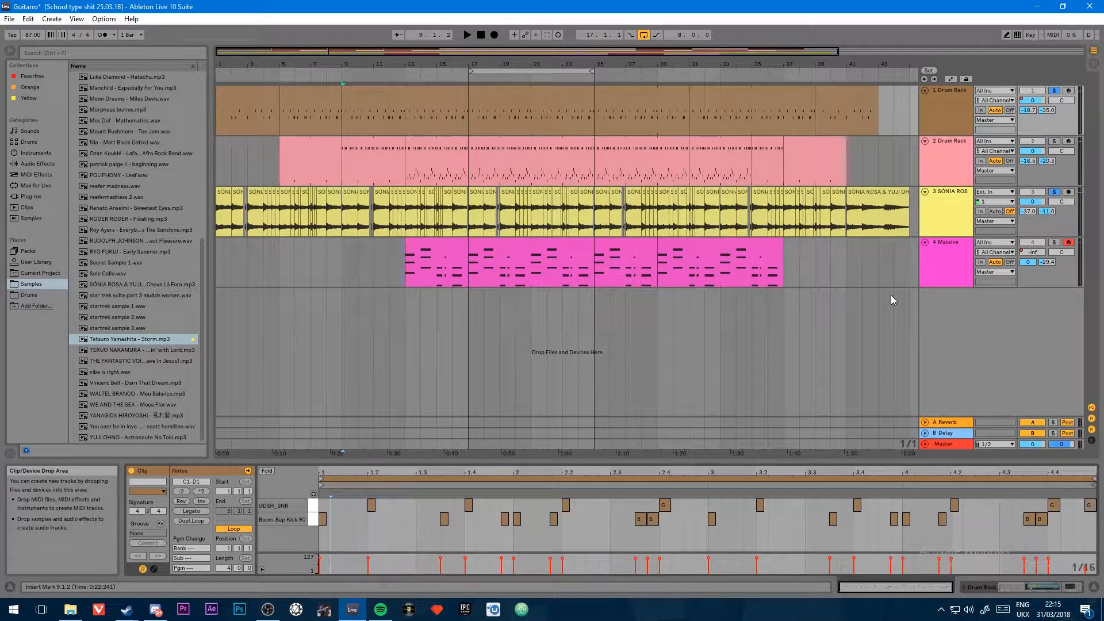
Step: Open the clip starting at bar 13 on the second Drum Rack track and enlarge the note editor to show all percussion lanes
{"action": "left_click", "coordinate": [519, 141]}
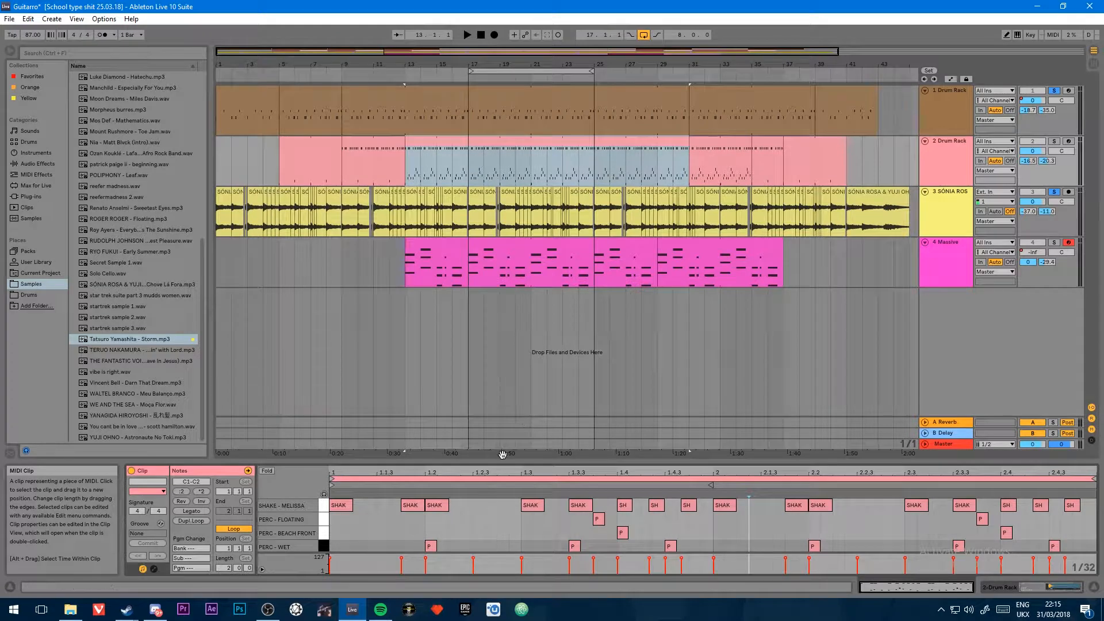
{"action": "left_click_drag", "start_coordinate": [502, 455], "coordinate": [471, 279]}
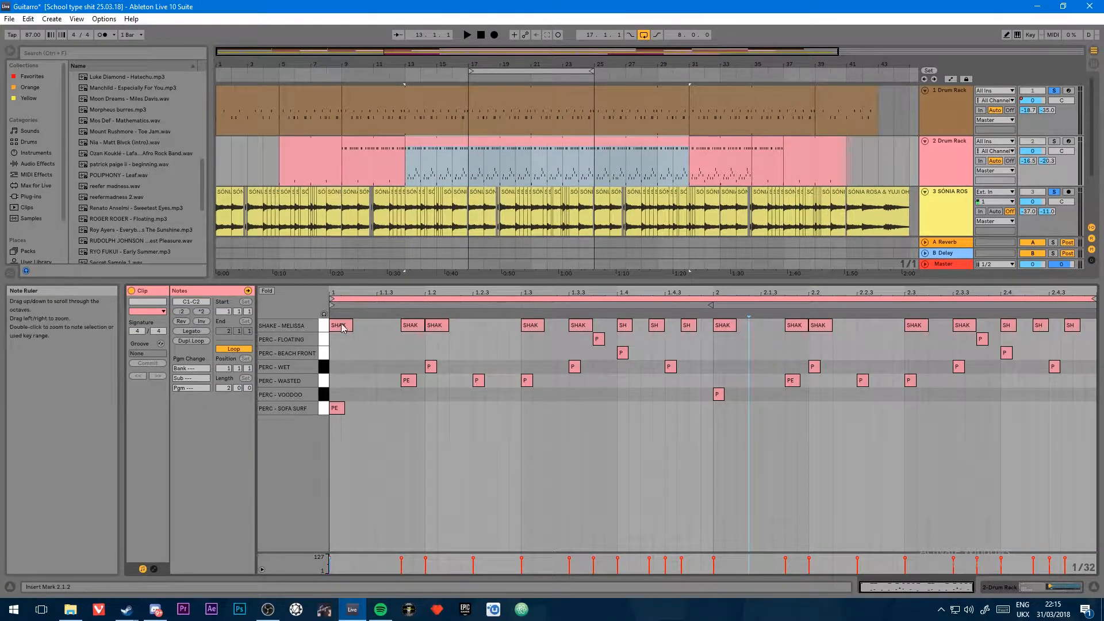
Step: Restore the full arrangement height, add the second Drum Rack track to the solo, and play the bar 17 loop before returning to the start
{"action": "left_click_drag", "start_coordinate": [604, 281], "coordinate": [604, 361]}
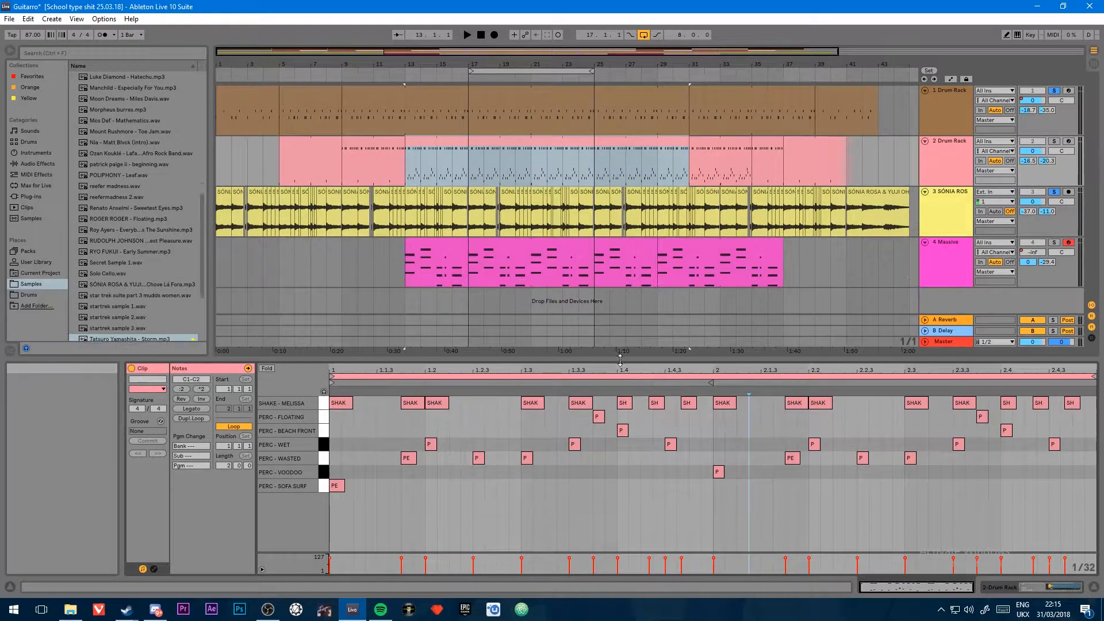
{"action": "right_click", "coordinate": [1053, 143]}
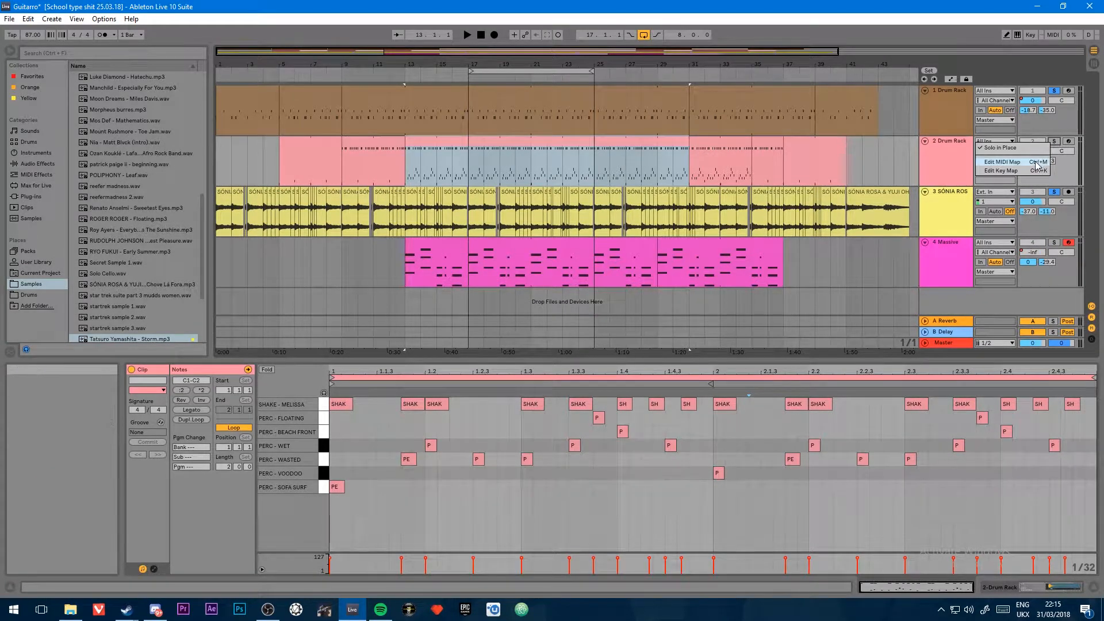
{"action": "left_click", "coordinate": [1045, 149]}
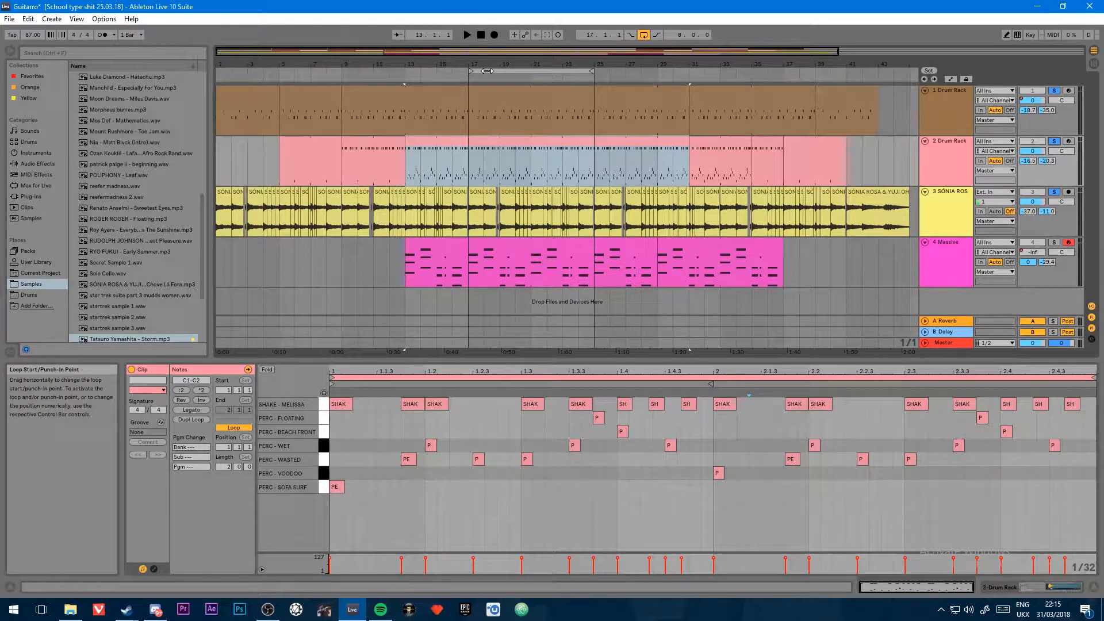
{"action": "left_click", "coordinate": [473, 71]}
{"action": "left_click", "coordinate": [466, 35]}
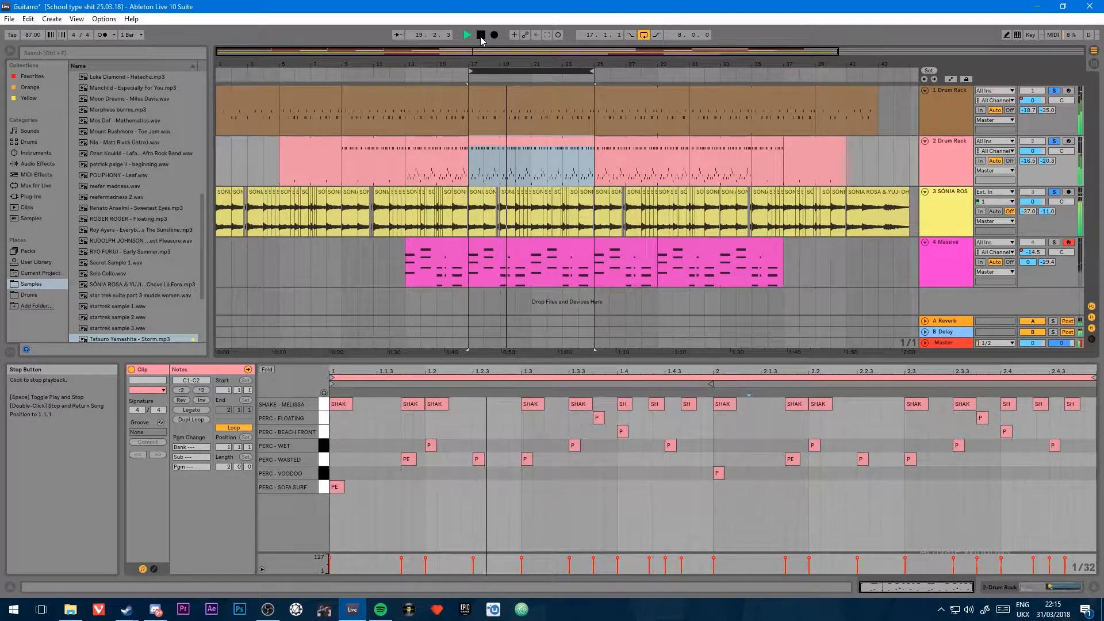
{"action": "double_click", "coordinate": [481, 35]}
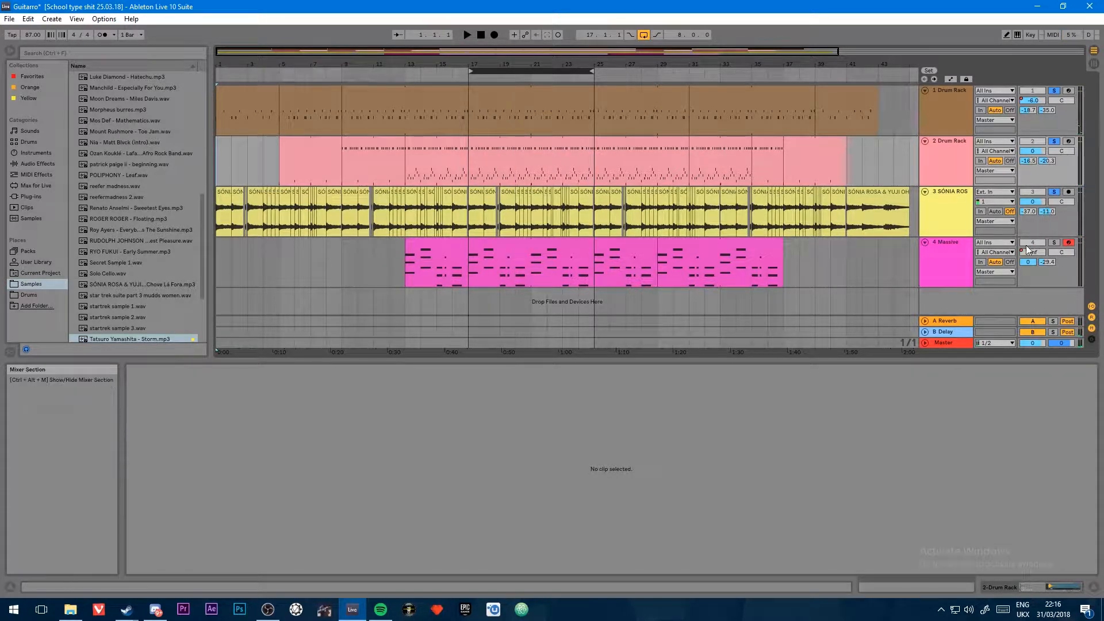
Step: Open the Massive clip starting at bar 13 and examine its chord notes across the four-bar pattern
{"action": "left_click", "coordinate": [541, 242]}
{"action": "left_click", "coordinate": [504, 471]}
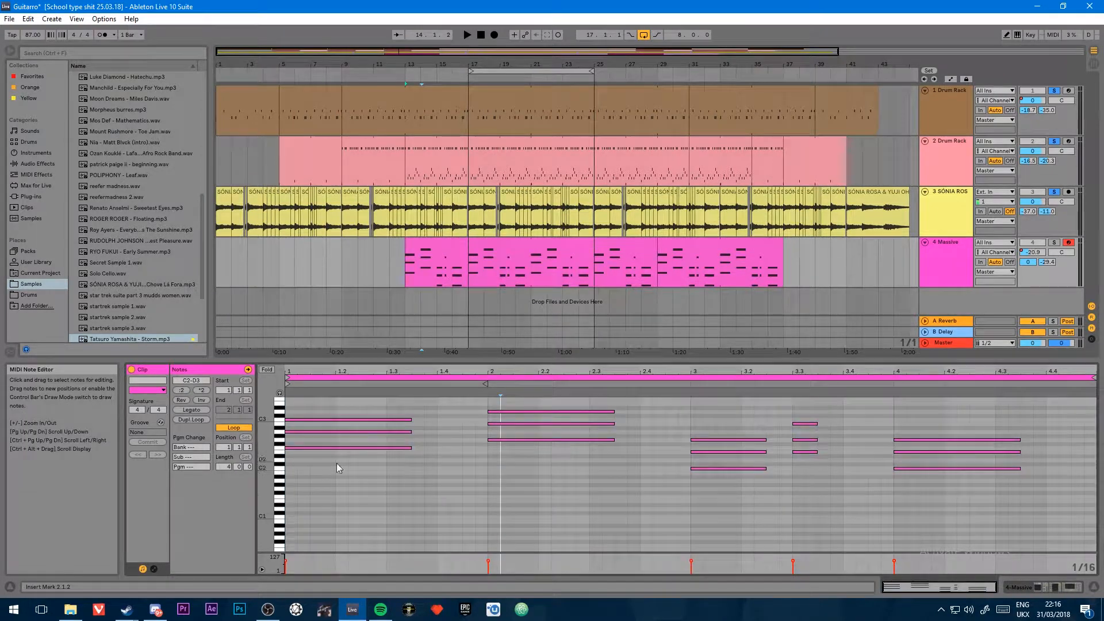
{"action": "scroll", "coordinate": [356, 478], "scroll_direction": "up", "scroll_amount": 3}
{"action": "scroll", "coordinate": [345, 500], "scroll_direction": "down", "scroll_amount": 2}
{"action": "left_click_drag", "start_coordinate": [314, 504], "coordinate": [1023, 412]}
{"action": "left_click", "coordinate": [926, 422]}
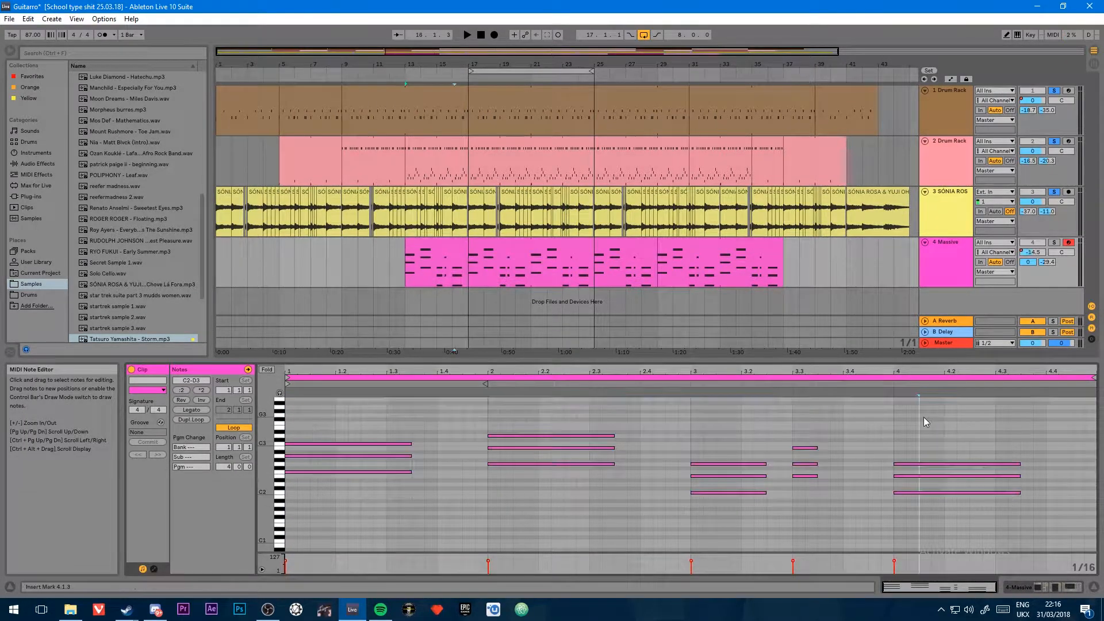
{"action": "left_click", "coordinate": [361, 457]}
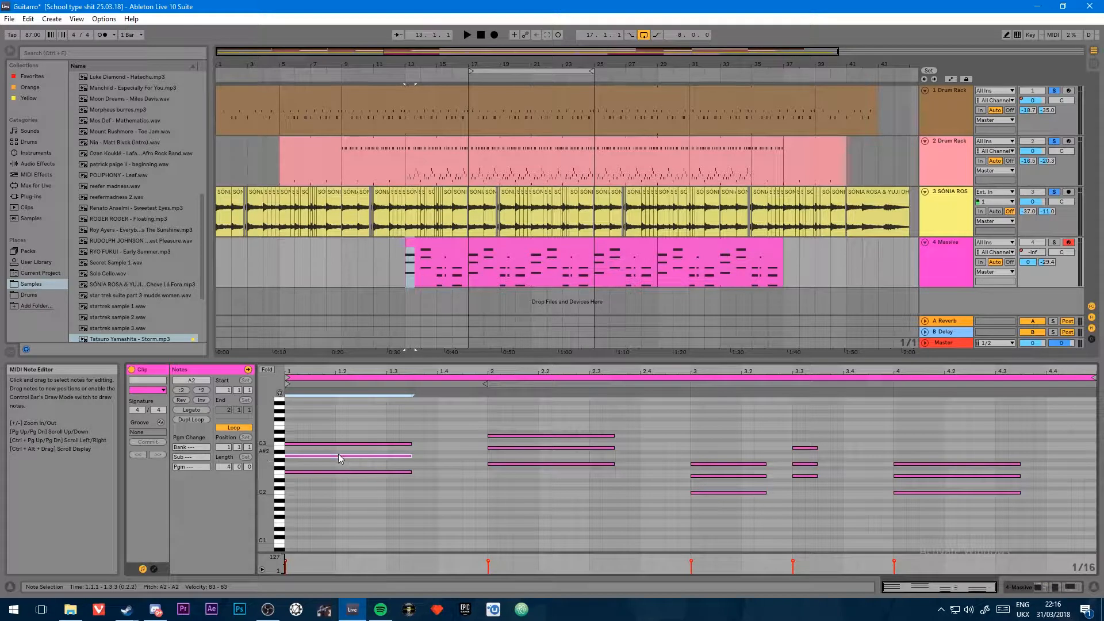
Step: Magnify the pitch range of the Massive clip's note editor and examine the individual notes of each chord
{"action": "left_click_drag", "start_coordinate": [262, 457], "coordinate": [285, 454]}
{"action": "left_click", "coordinate": [438, 464]}
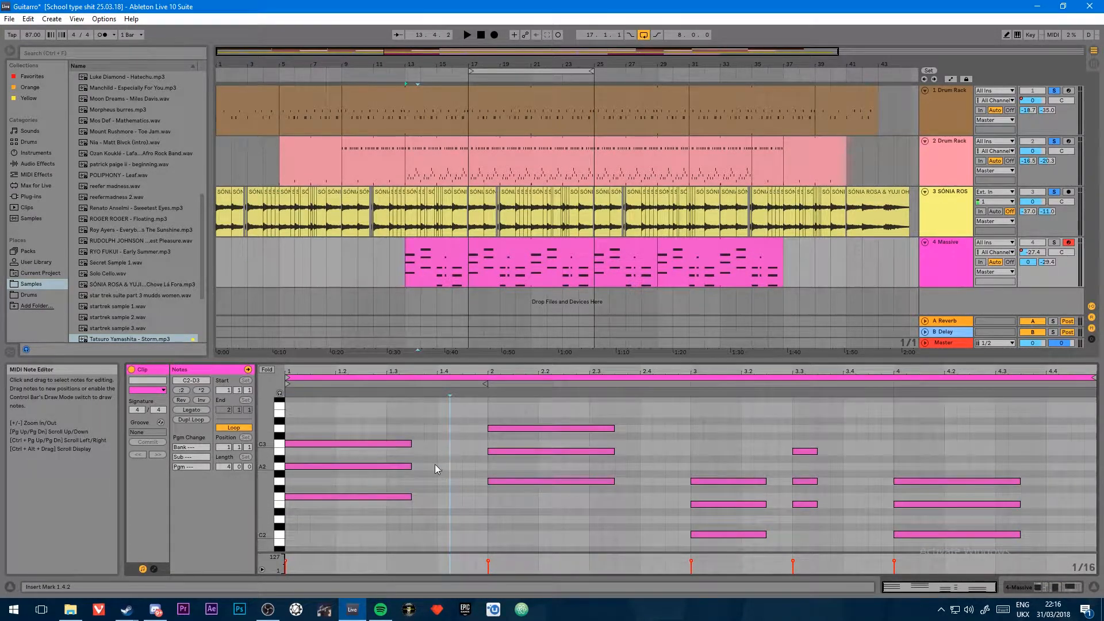
{"action": "left_click", "coordinate": [424, 468]}
{"action": "left_click_drag", "start_coordinate": [345, 403], "coordinate": [345, 458]}
{"action": "left_click", "coordinate": [423, 460]}
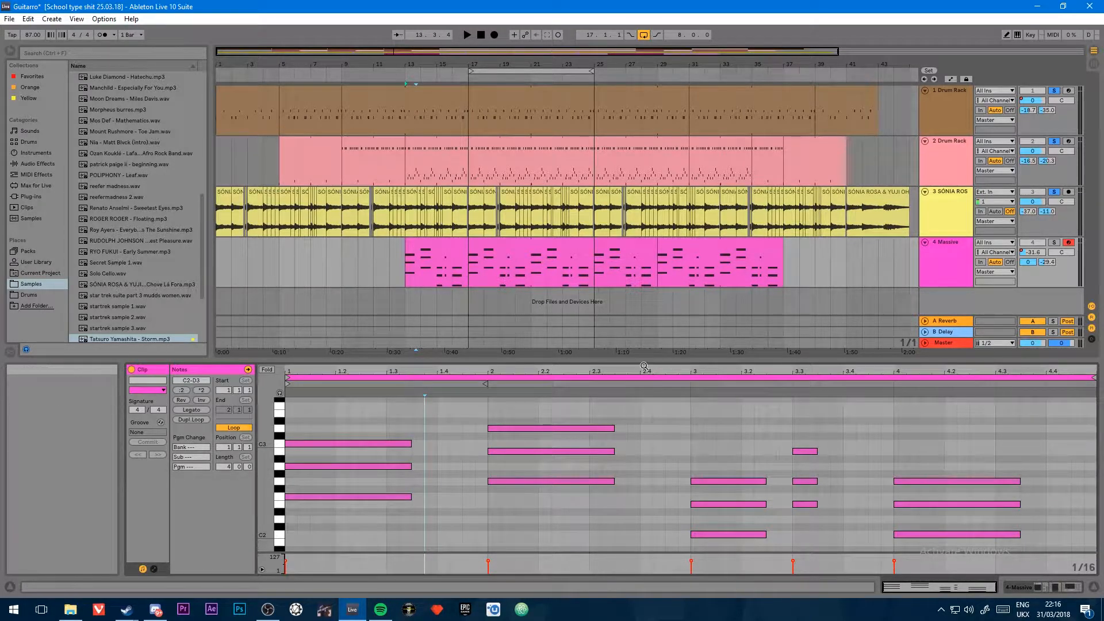
{"action": "scroll", "coordinate": [657, 415], "scroll_direction": "up", "scroll_amount": 2}
{"action": "scroll", "coordinate": [657, 416], "scroll_direction": "down", "scroll_amount": 2}
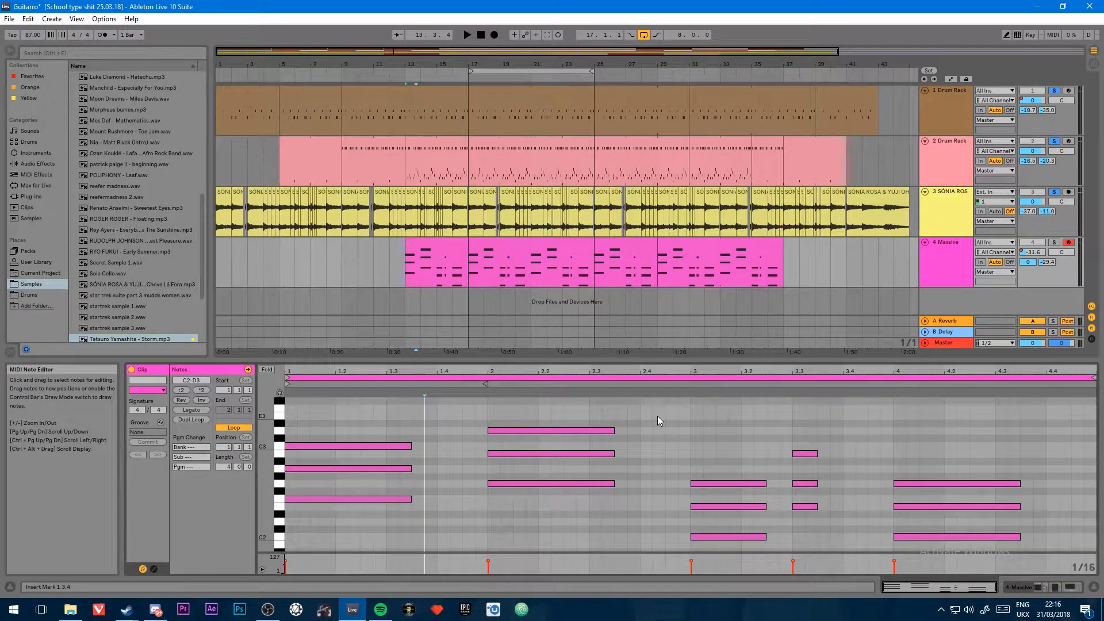
{"action": "left_click_drag", "start_coordinate": [625, 350], "coordinate": [626, 304]}
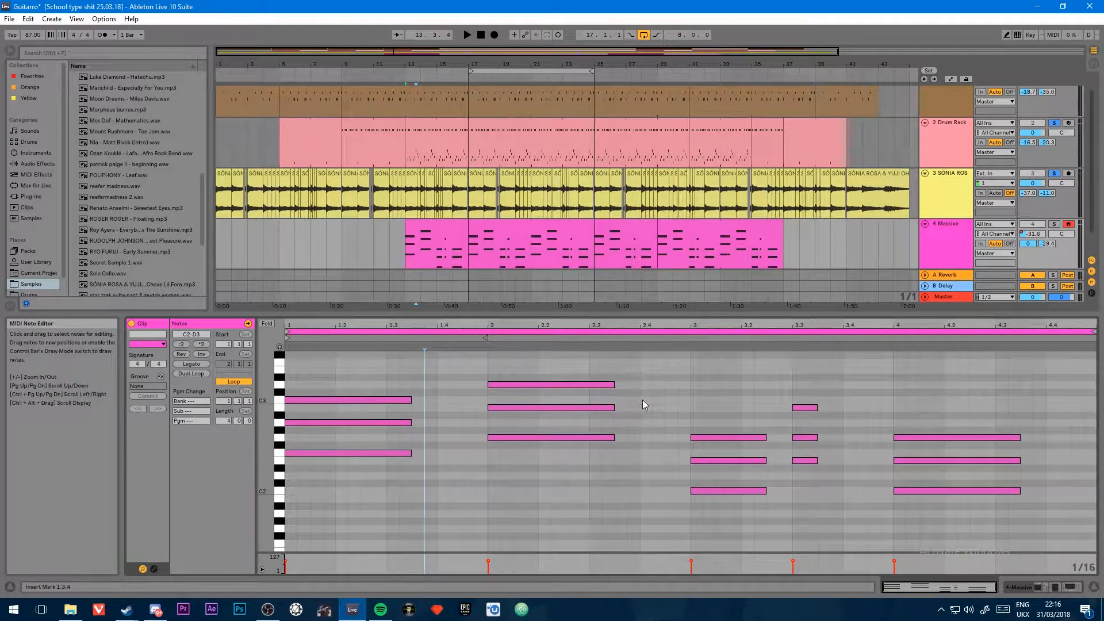
{"action": "scroll", "coordinate": [643, 399], "scroll_direction": "up", "scroll_amount": 2}
{"action": "scroll", "coordinate": [646, 401], "scroll_direction": "down", "scroll_amount": 2}
{"action": "left_click_drag", "start_coordinate": [278, 409], "coordinate": [288, 408]}
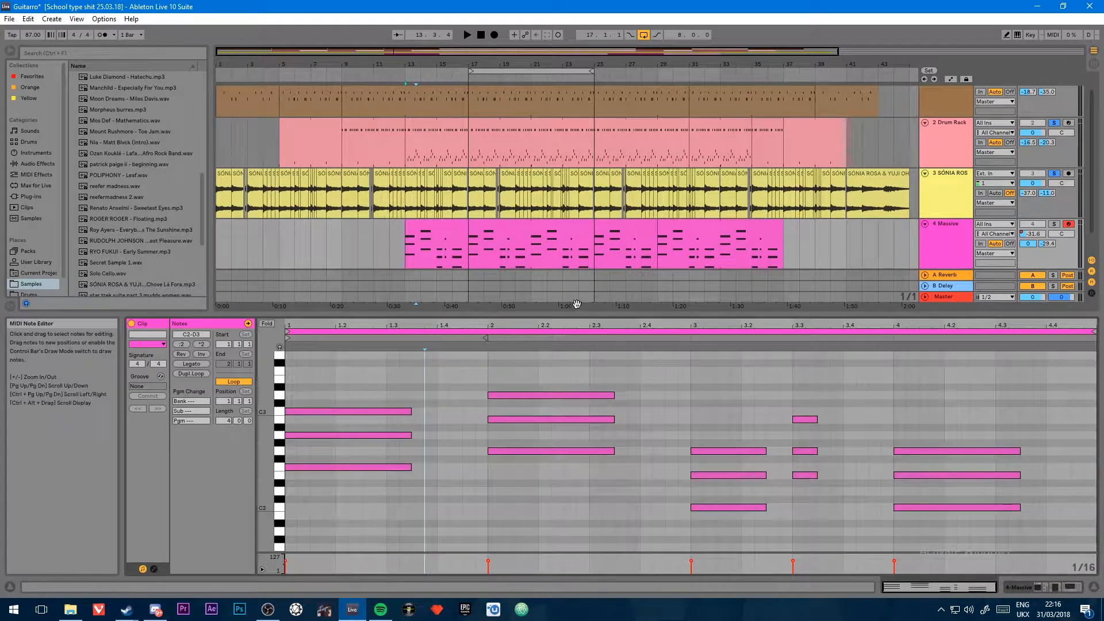
{"action": "left_click_drag", "start_coordinate": [570, 315], "coordinate": [590, 363]}
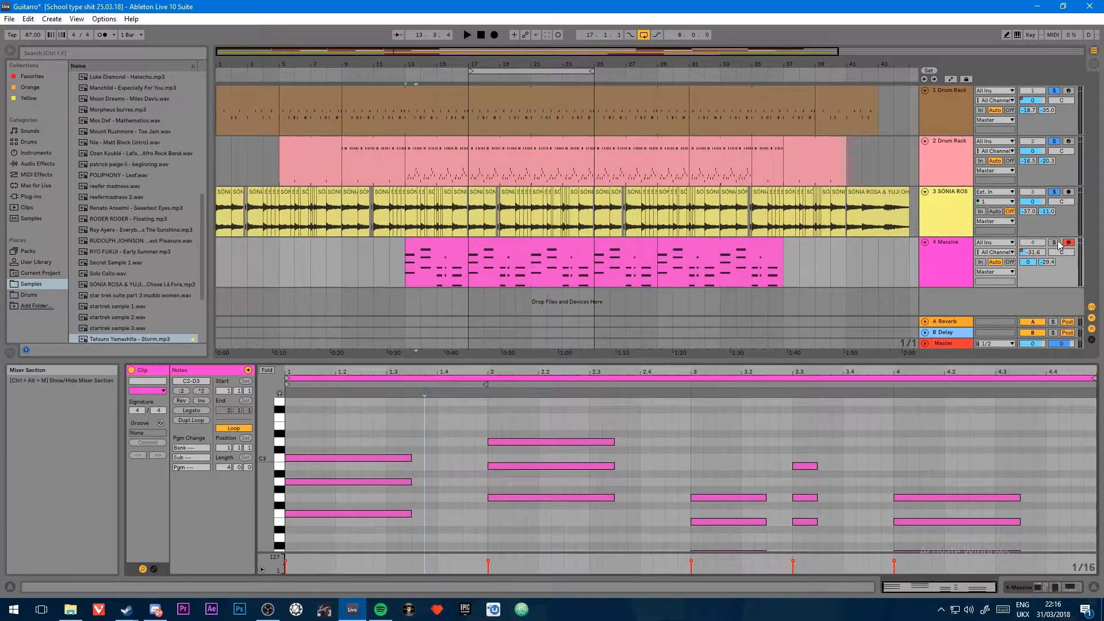
Step: Play the eight-bar loop from bar 17 with the Massive chords included, and return to the song's start
{"action": "left_click", "coordinate": [467, 34]}
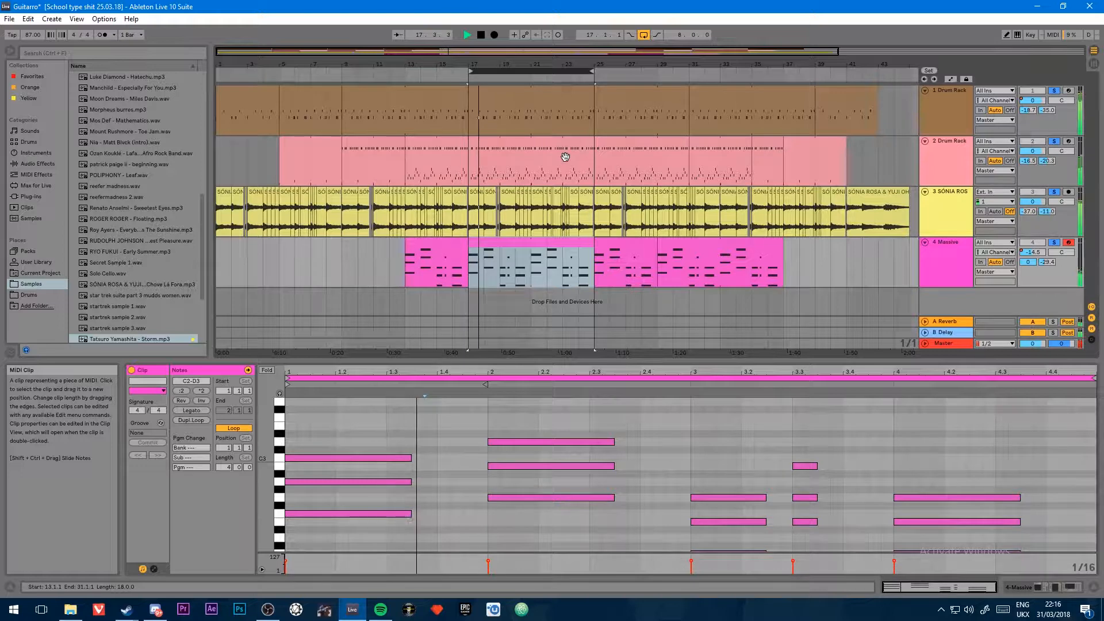
{"action": "left_click", "coordinate": [481, 35]}
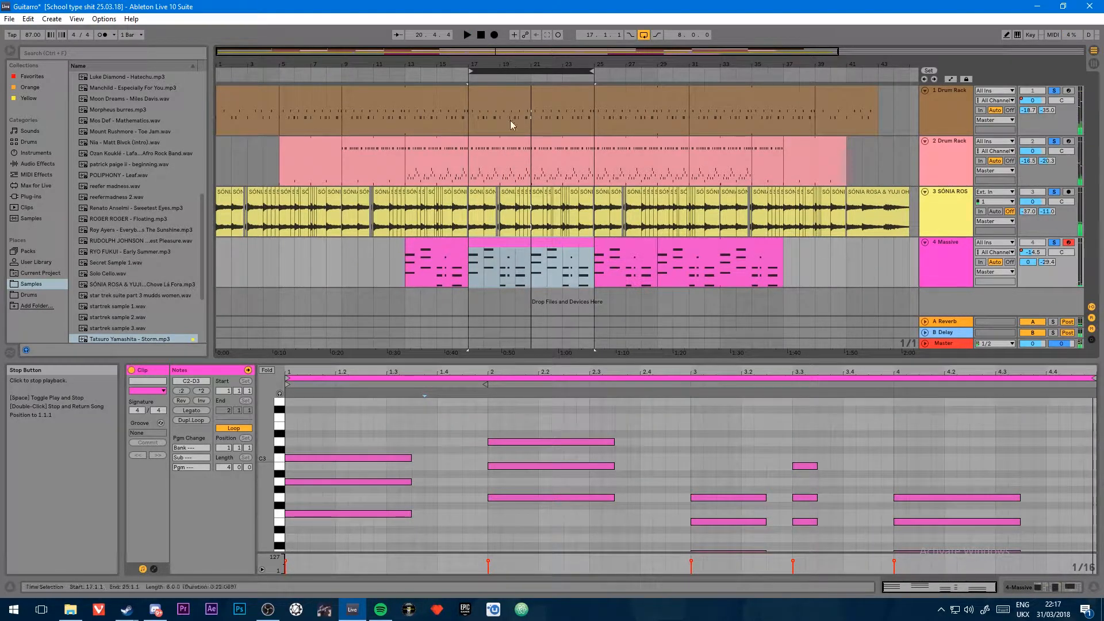
{"action": "left_click", "coordinate": [484, 39]}
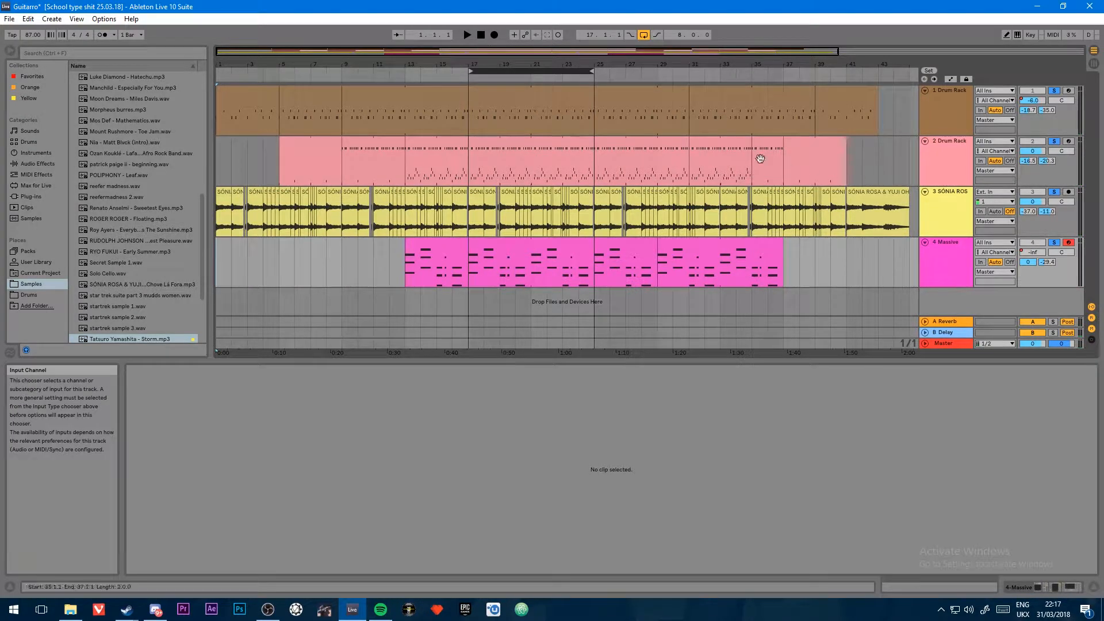
Step: Compare the kick and snare patterns of the first Drum Rack track's clips starting at bars 5, 9 and 1
{"action": "left_click", "coordinate": [321, 93]}
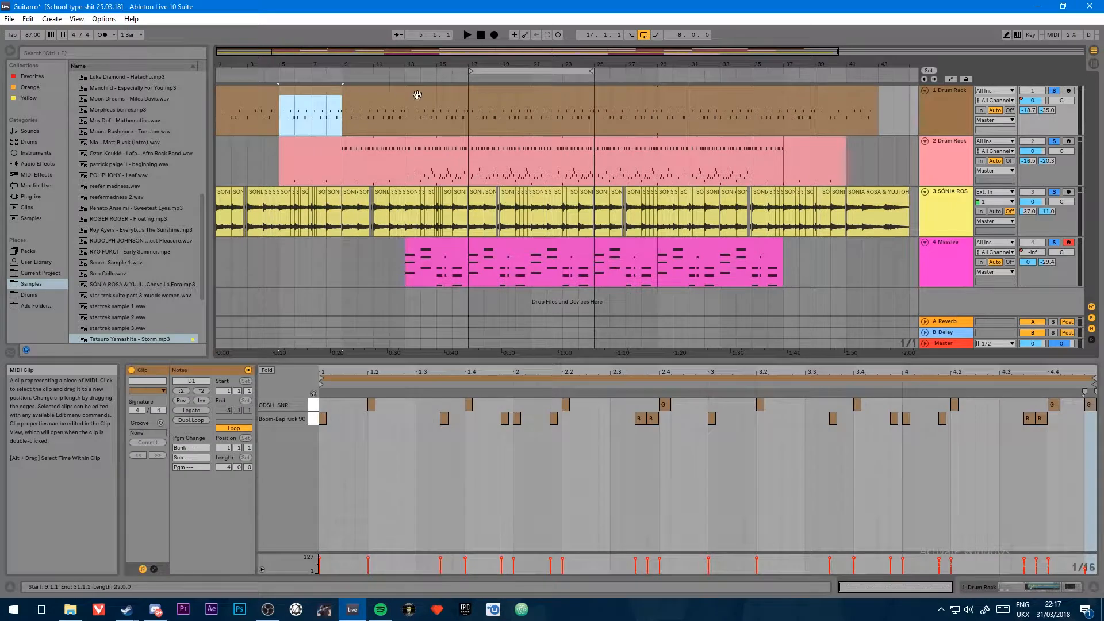
{"action": "left_click", "coordinate": [418, 95]}
{"action": "left_click", "coordinate": [249, 94]}
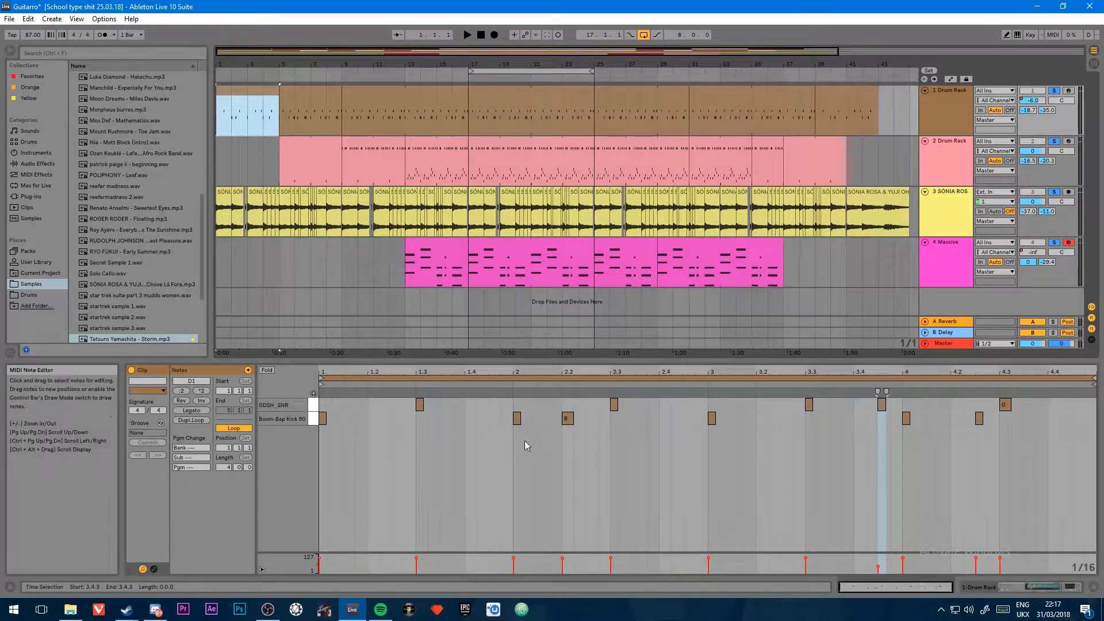
Step: Set a four-bar loop at bar 1 and play it through with only the first Drum Rack track soloed
{"action": "left_click_drag", "start_coordinate": [590, 72], "coordinate": [280, 72]}
{"action": "left_click", "coordinate": [260, 95]}
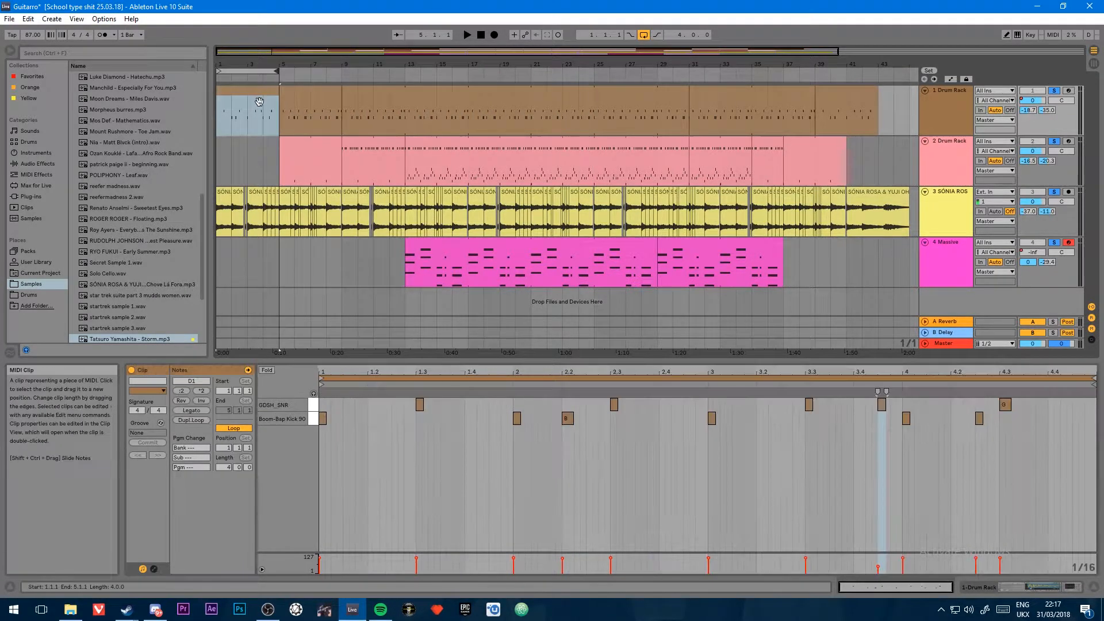
{"action": "left_click", "coordinate": [1054, 91]}
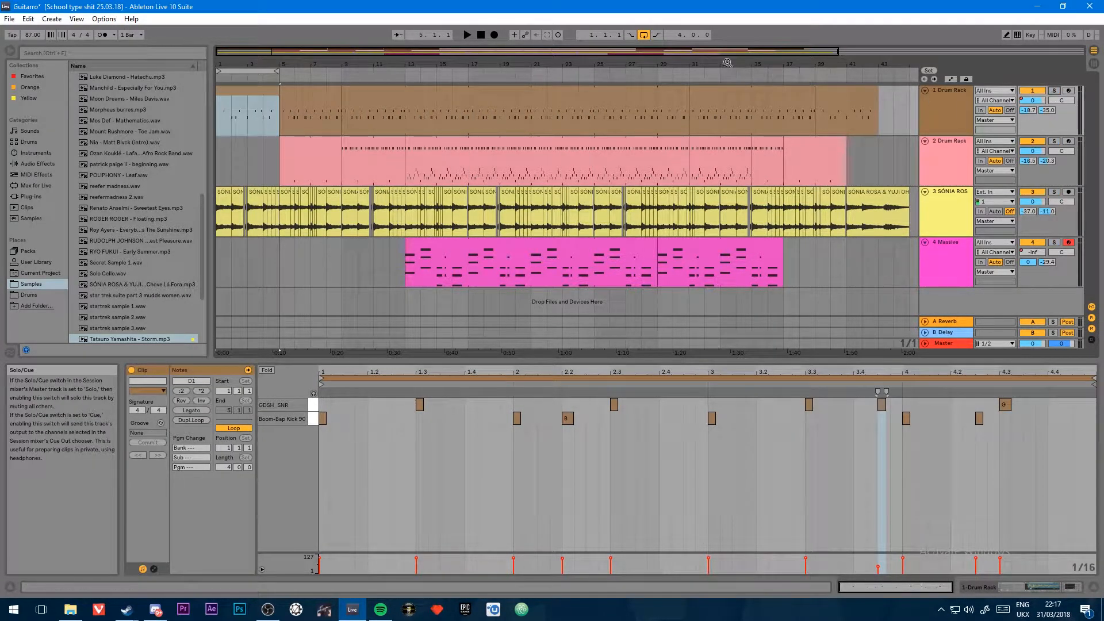
{"action": "left_click", "coordinate": [1053, 90]}
{"action": "left_click", "coordinate": [466, 34]}
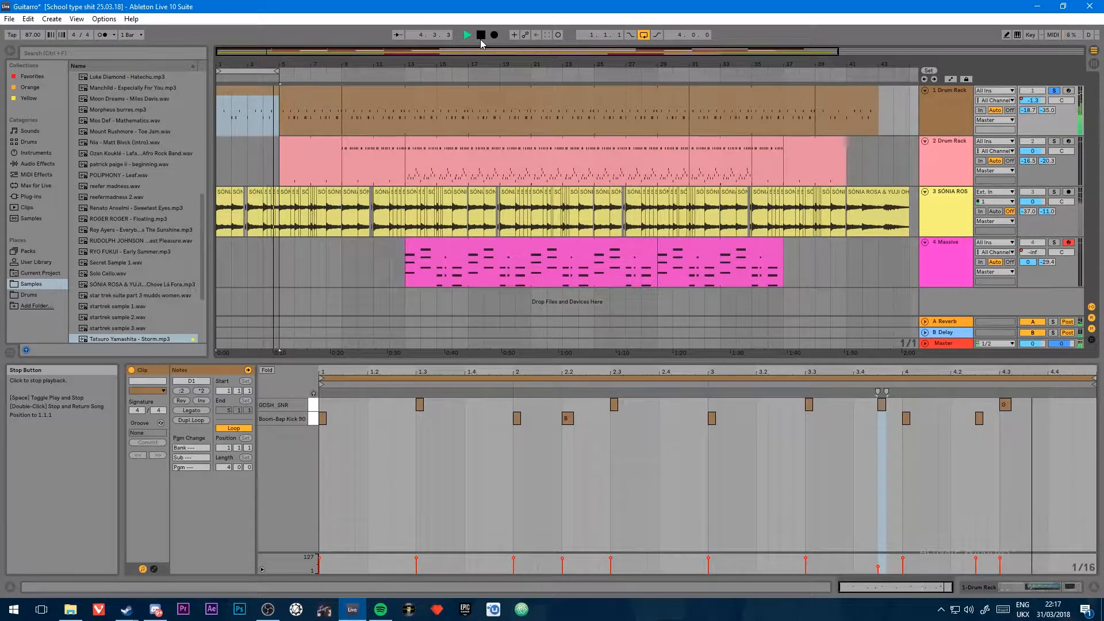
{"action": "left_click", "coordinate": [481, 39]}
{"action": "left_click", "coordinate": [481, 39]}
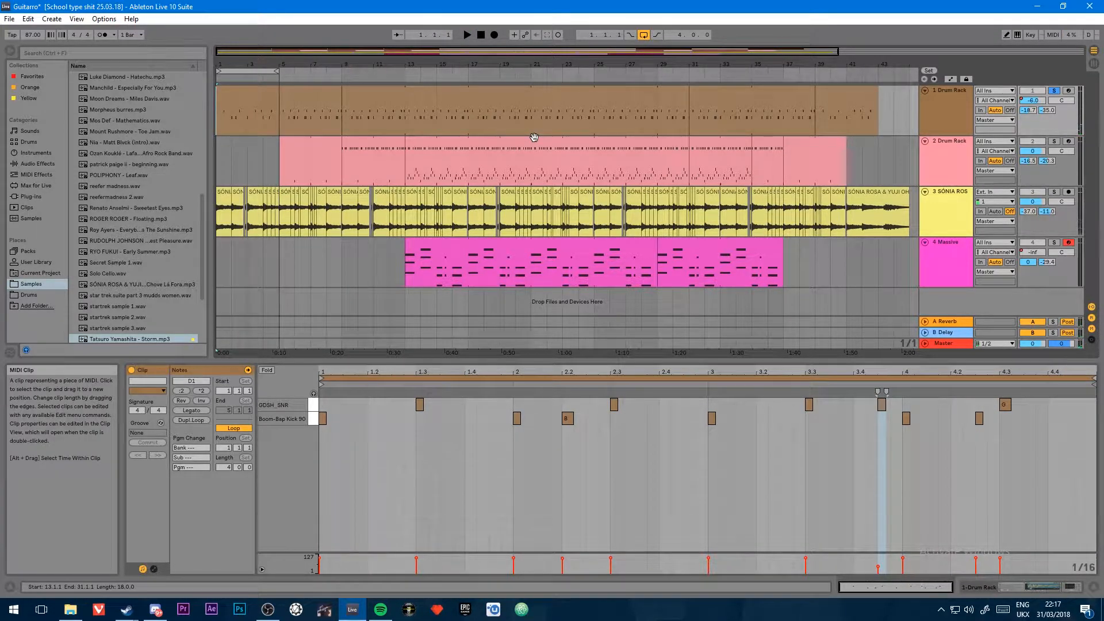
Step: Examine the first Drum Rack track's bar 5 clip again, and inspect the simpler intro pattern in its bar 1 clip
{"action": "left_click", "coordinate": [322, 97]}
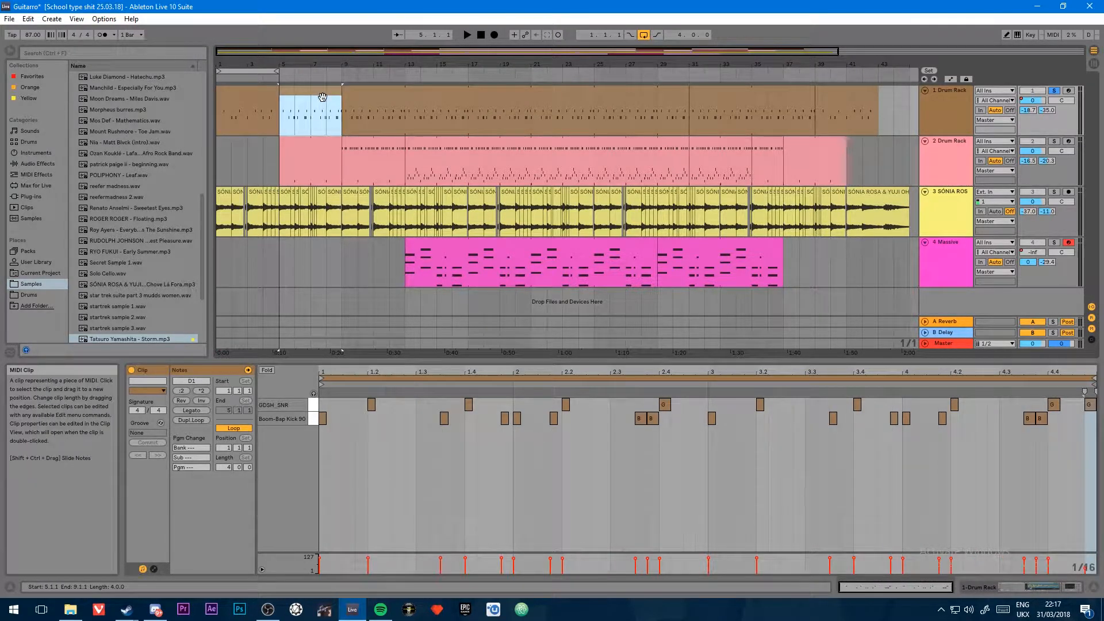
{"action": "left_click", "coordinate": [230, 96]}
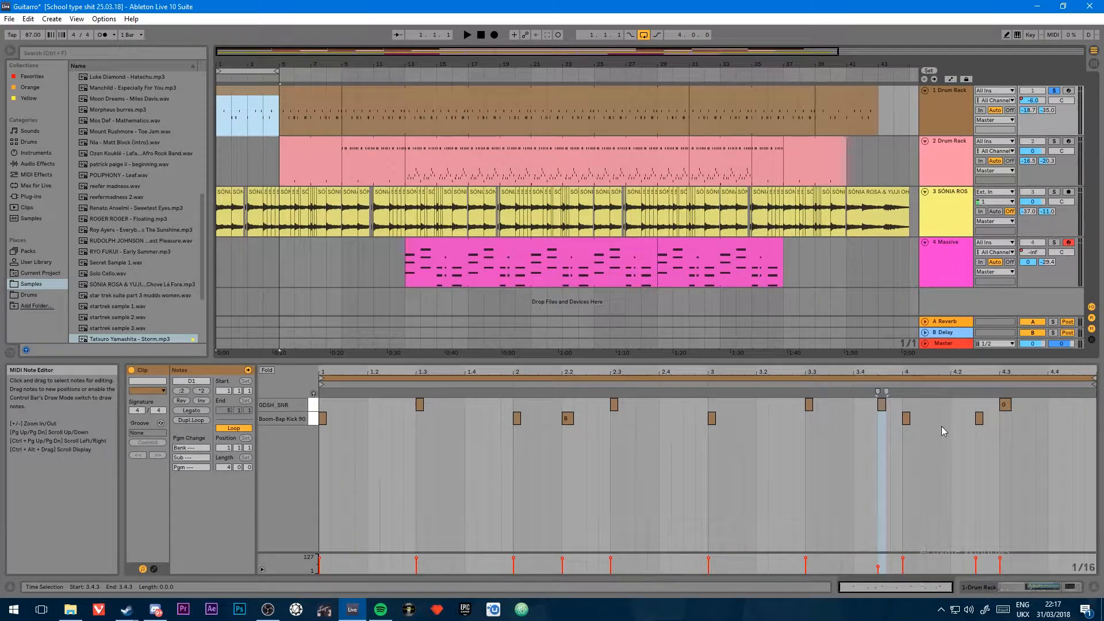
{"action": "left_click", "coordinate": [986, 438]}
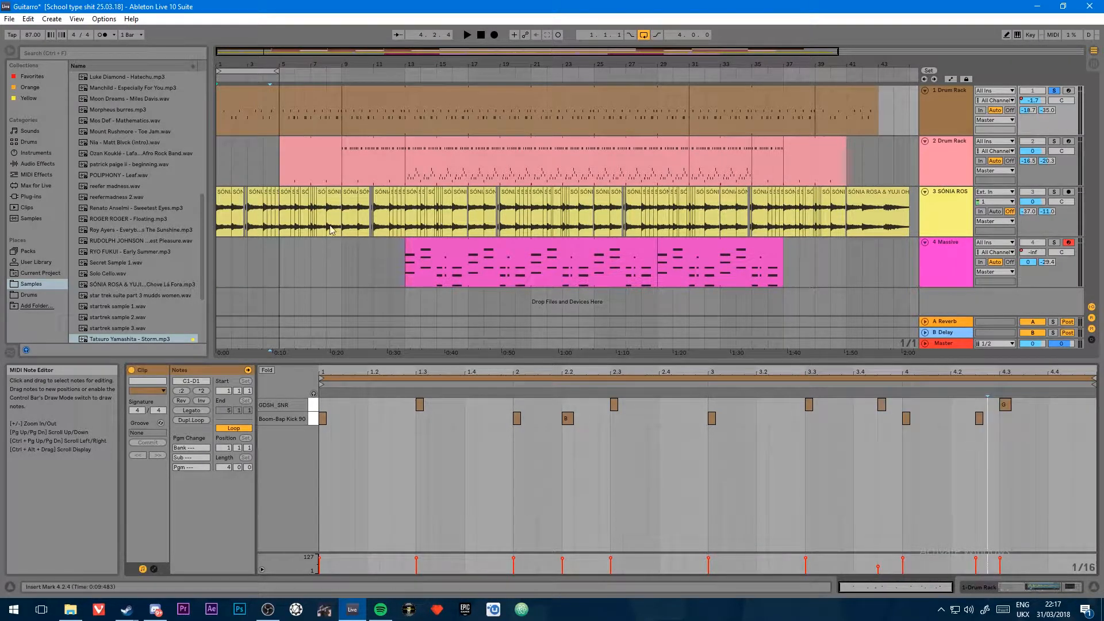
Step: Examine the second Drum Rack track's intro, comparing the percussion patterns in its clips starting at bars 5 and 9
{"action": "left_click", "coordinate": [248, 161]}
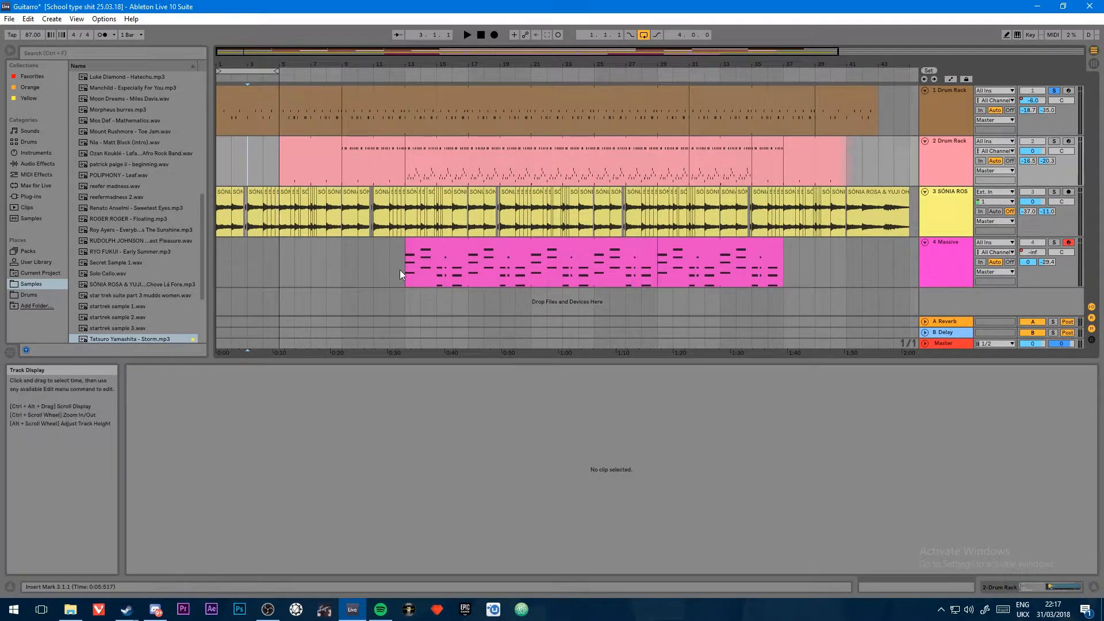
{"action": "left_click", "coordinate": [305, 141]}
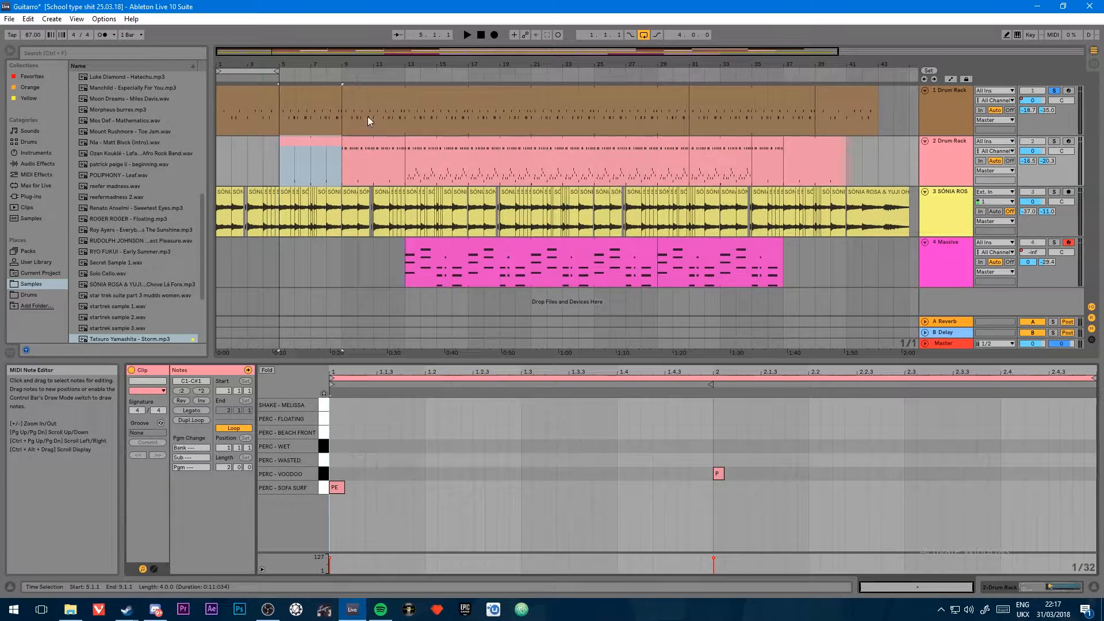
{"action": "left_click", "coordinate": [361, 142]}
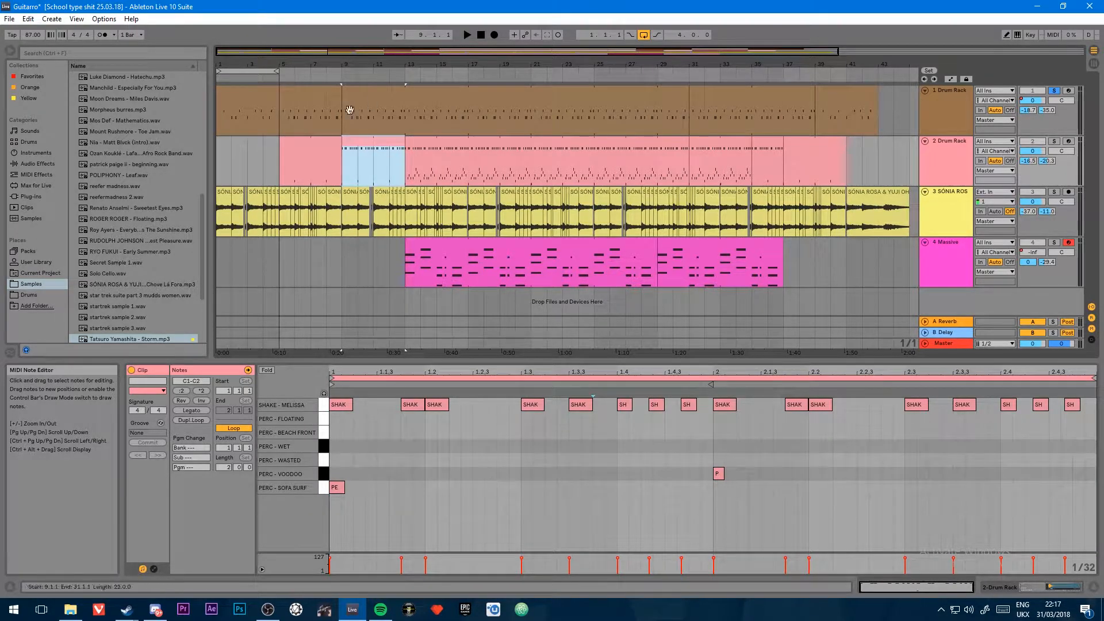
Step: Set a six-bar loop at bar 5 and play it with only the second Drum Rack track soloed
{"action": "left_click_drag", "start_coordinate": [264, 70], "coordinate": [368, 72]}
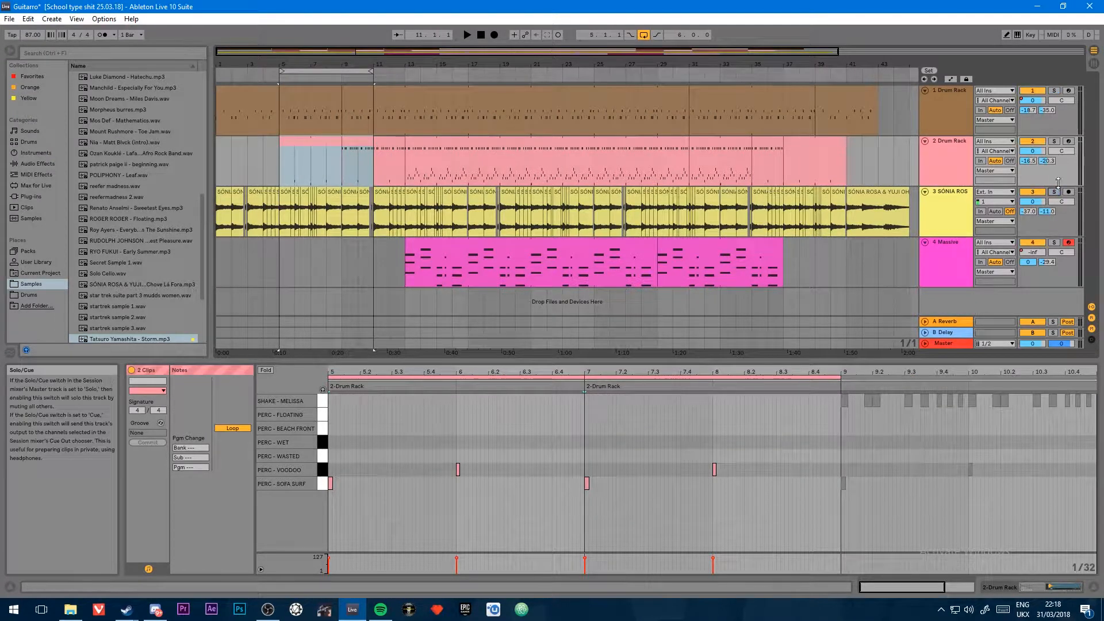
{"action": "left_click", "coordinate": [1054, 141]}
{"action": "left_click", "coordinate": [467, 36]}
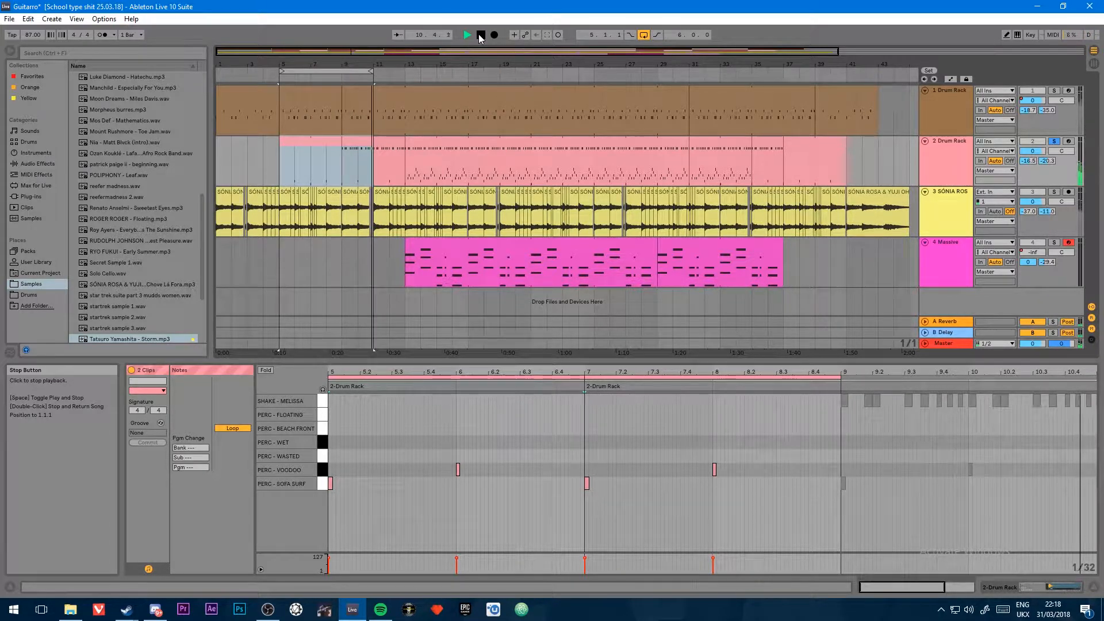
{"action": "left_click", "coordinate": [479, 35]}
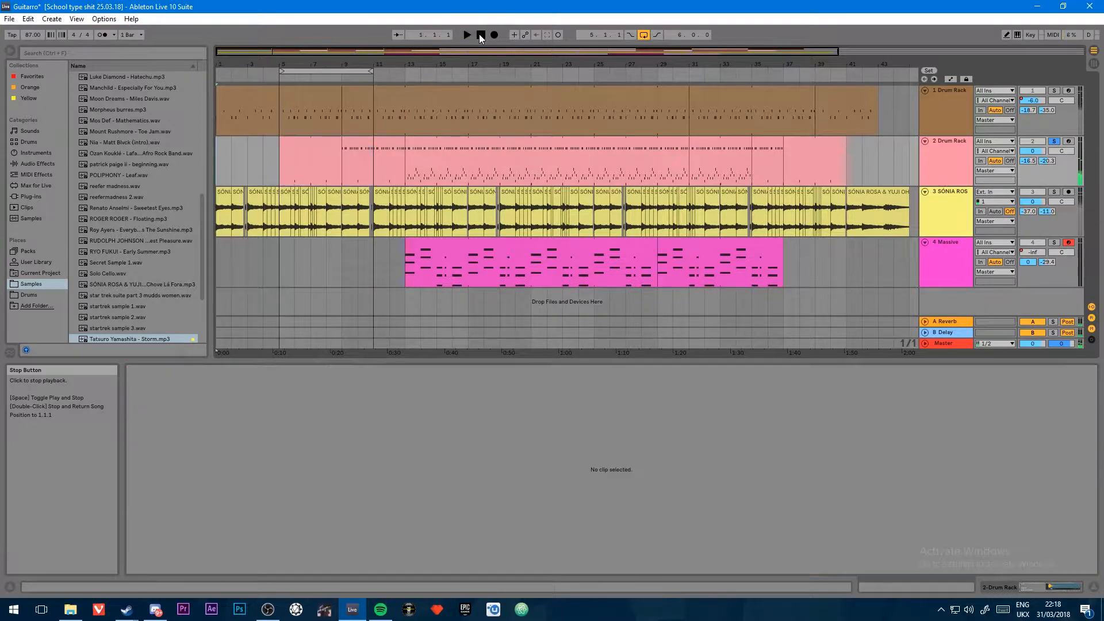
Step: Review the second Drum Rack track's percussion entries at bars 5 and 9, and open the Massive clip starting at bar 13
{"action": "left_click", "coordinate": [294, 165]}
{"action": "left_click", "coordinate": [351, 164]}
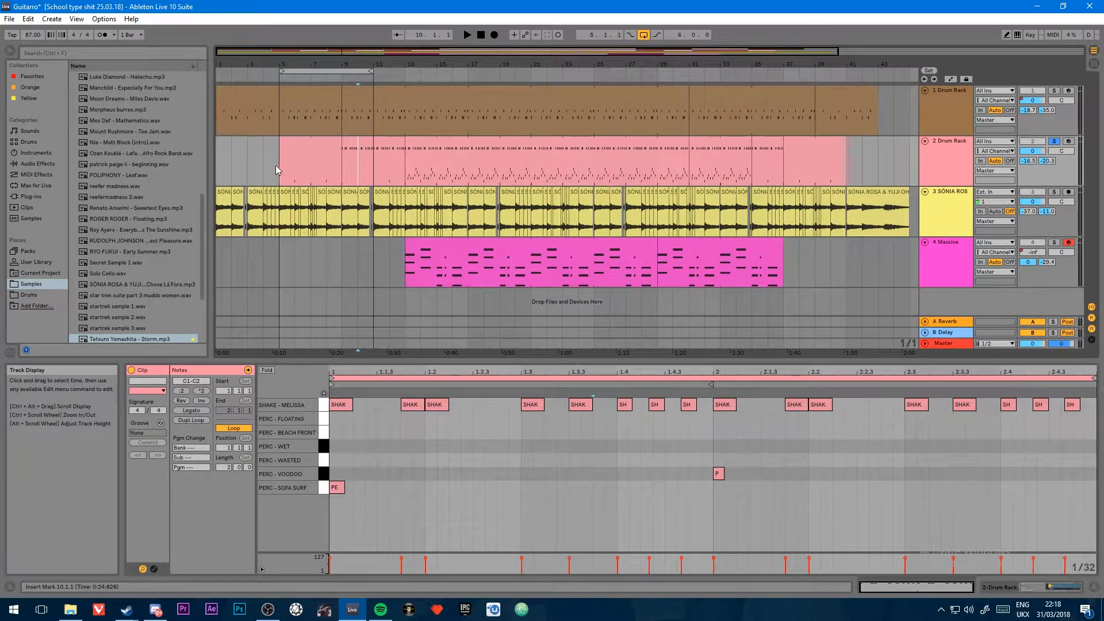
{"action": "left_click", "coordinate": [256, 169]}
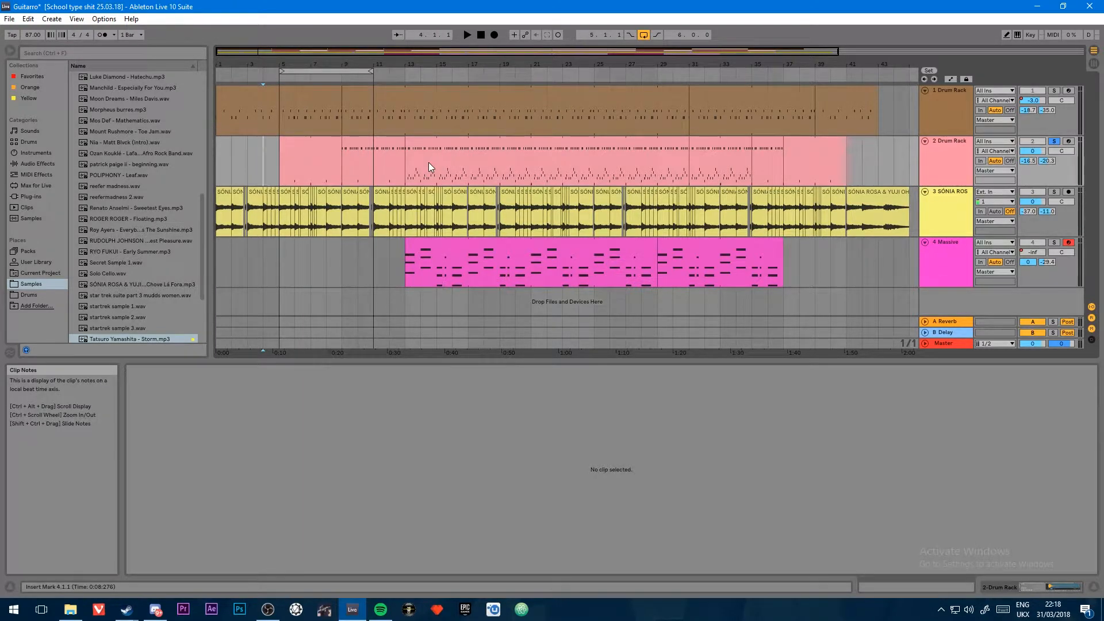
{"action": "left_click", "coordinate": [442, 269]}
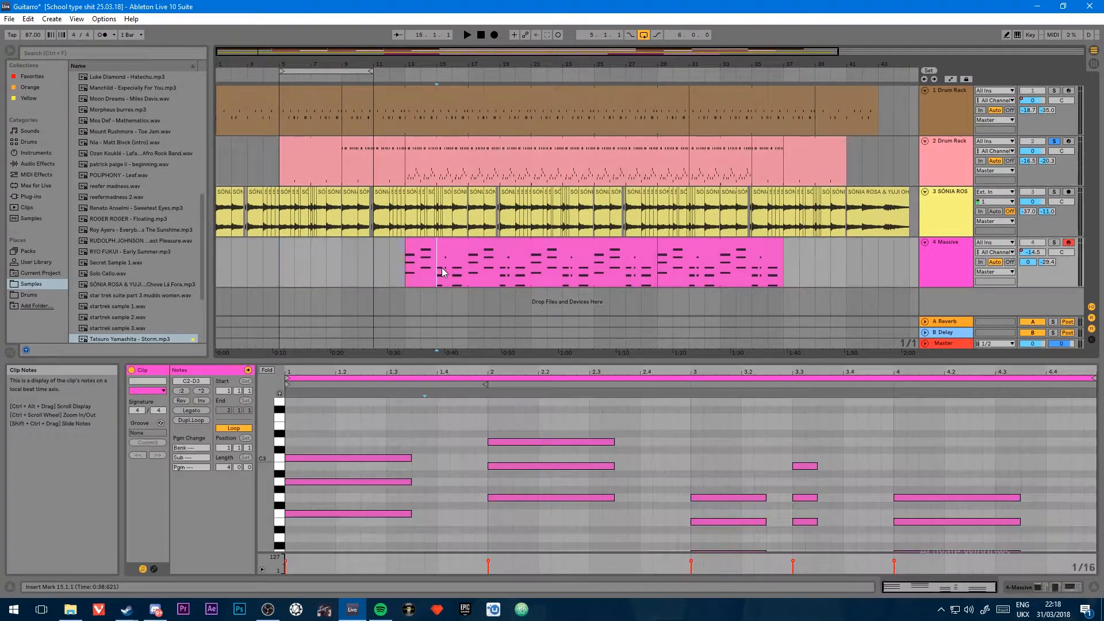
Step: Show the automation lanes in the arrangement and display the first Drum Rack track's Auto Filter Frequency envelope
{"action": "left_click", "coordinate": [356, 261]}
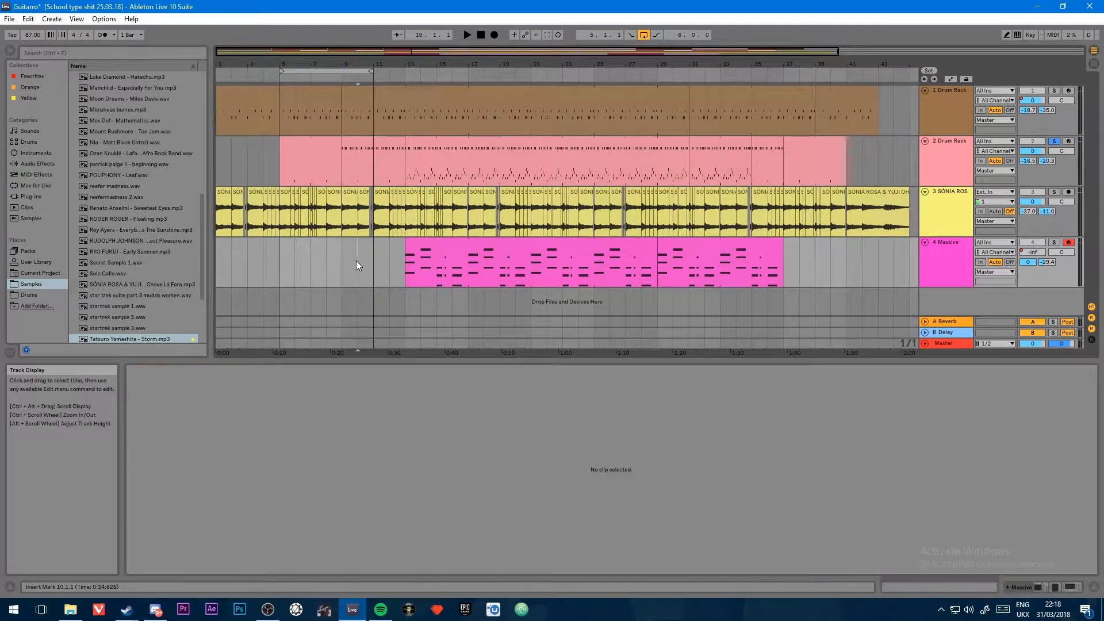
{"action": "left_click", "coordinate": [950, 79]}
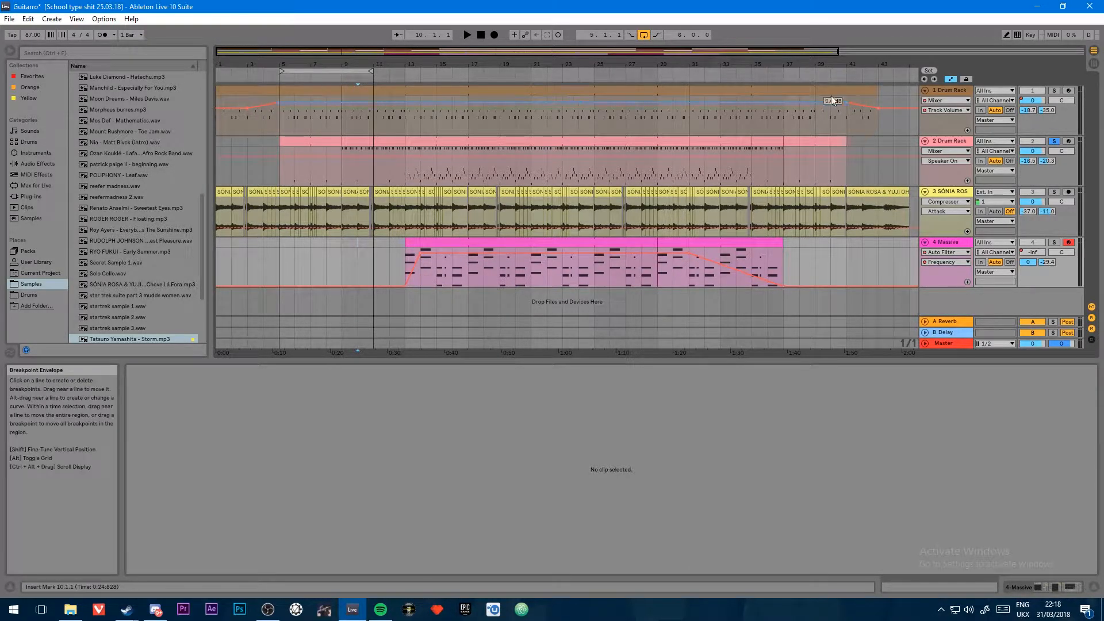
{"action": "left_click", "coordinate": [947, 101]}
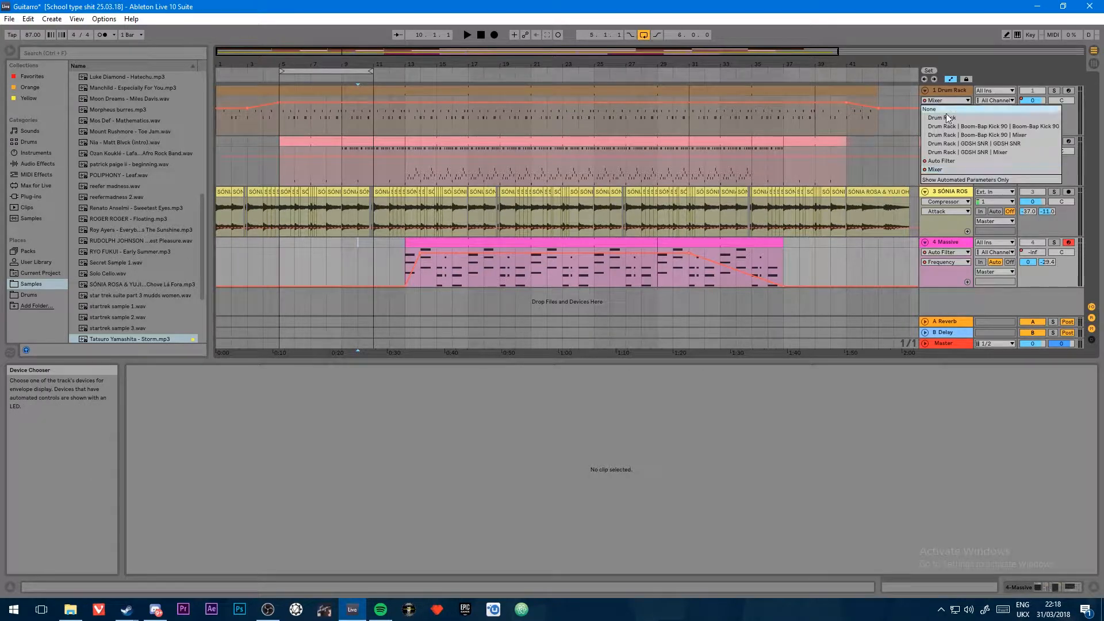
{"action": "left_click", "coordinate": [941, 161]}
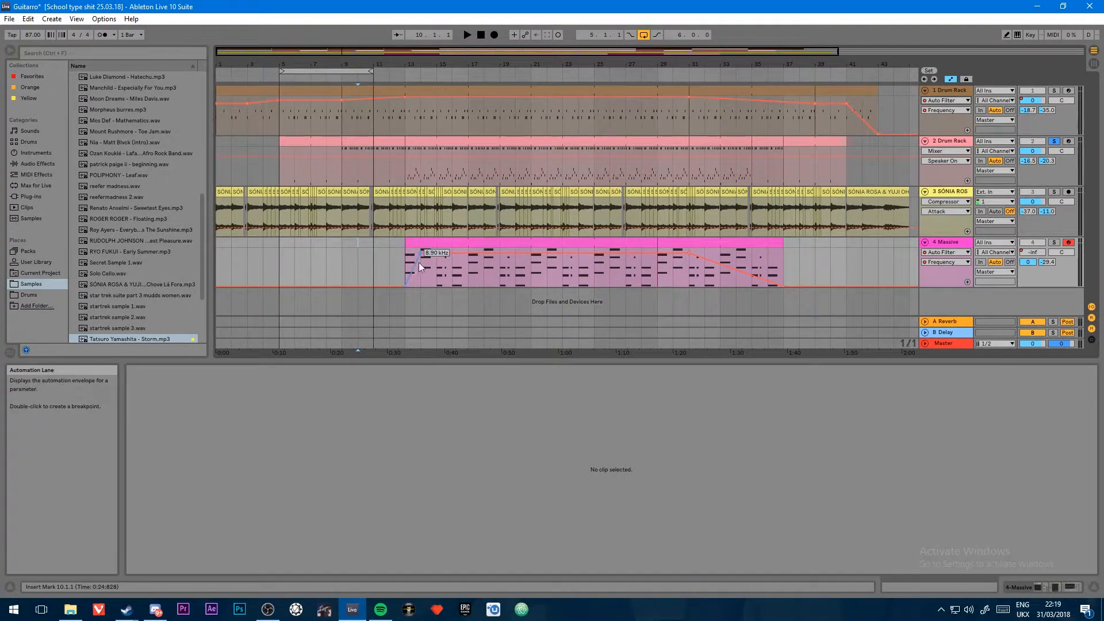
Step: Compare the Massive track's mixer Track Volume envelope with its Auto Filter Frequency envelope, ending on the filter envelope
{"action": "left_click", "coordinate": [944, 252]}
{"action": "left_click", "coordinate": [938, 263]}
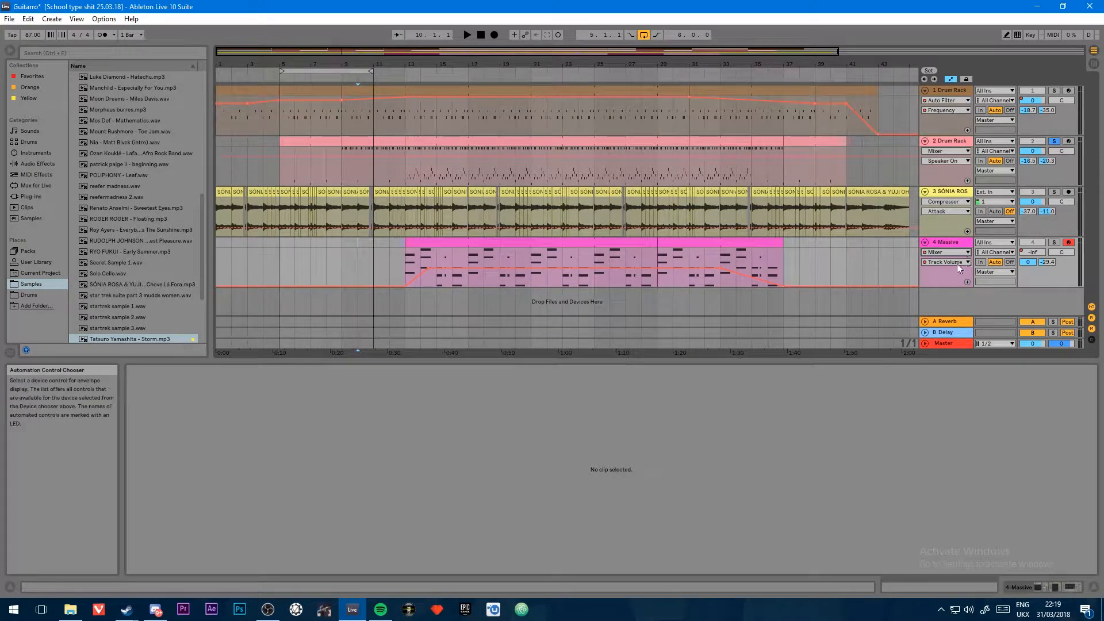
{"action": "left_click", "coordinate": [957, 262]}
{"action": "left_click", "coordinate": [949, 252]}
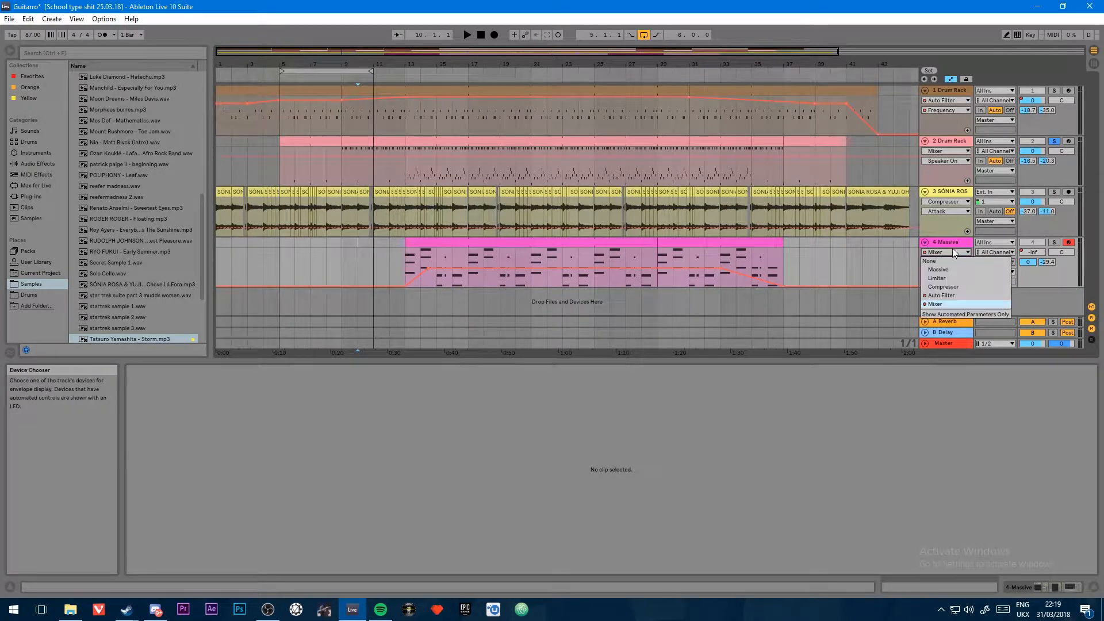
{"action": "left_click", "coordinate": [935, 296]}
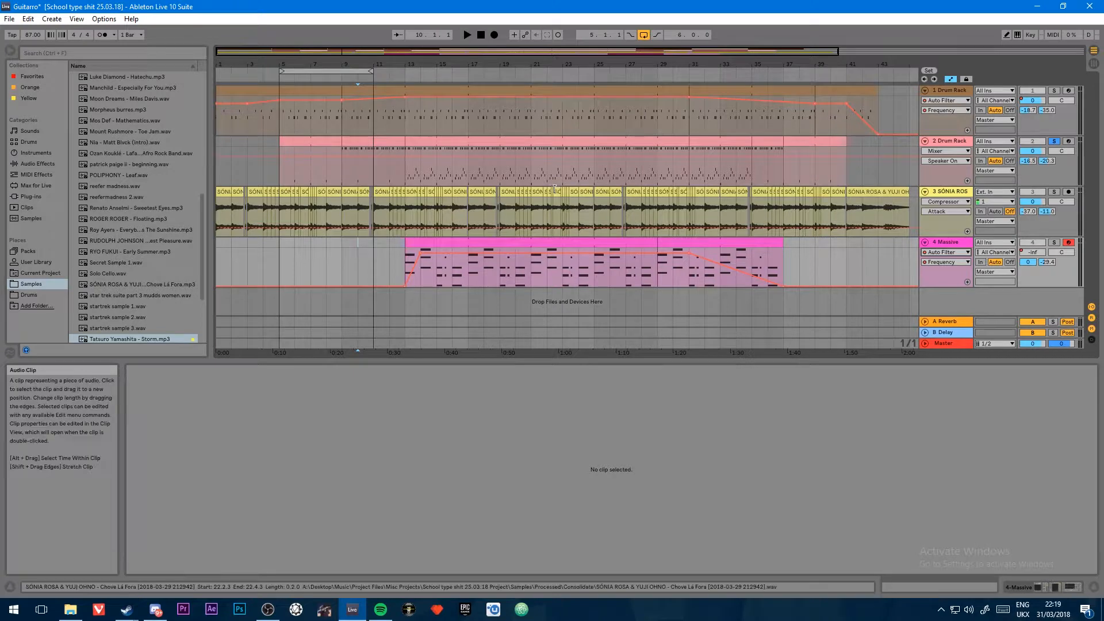
{"action": "left_click", "coordinate": [937, 109]}
{"action": "left_click", "coordinate": [940, 100]}
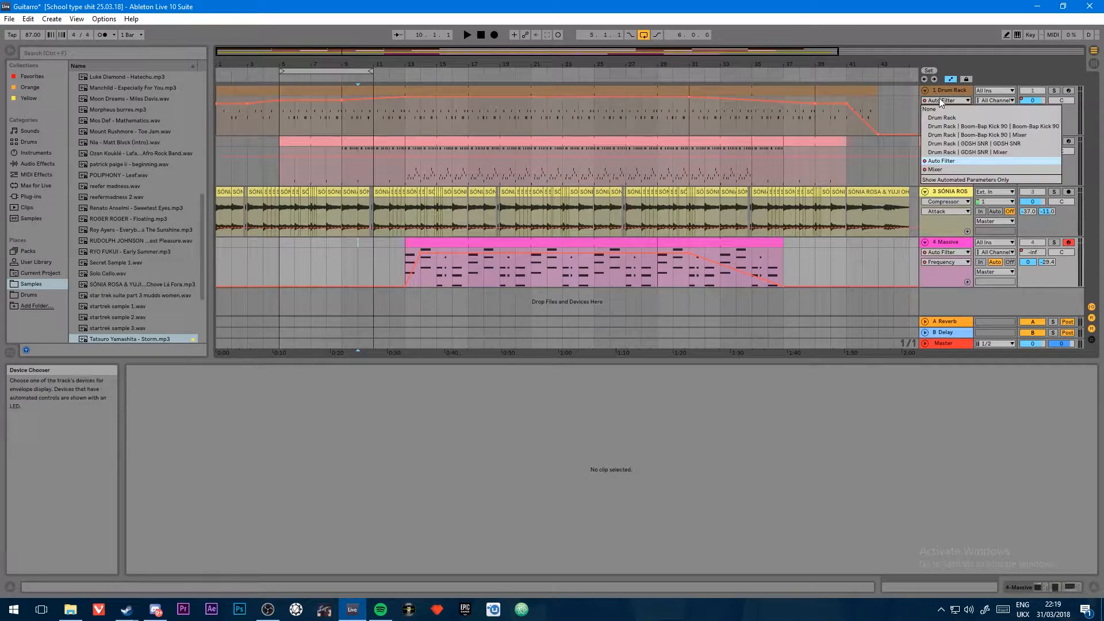
{"action": "left_click", "coordinate": [939, 99]}
{"action": "left_click", "coordinate": [935, 150]}
{"action": "left_click", "coordinate": [937, 161]}
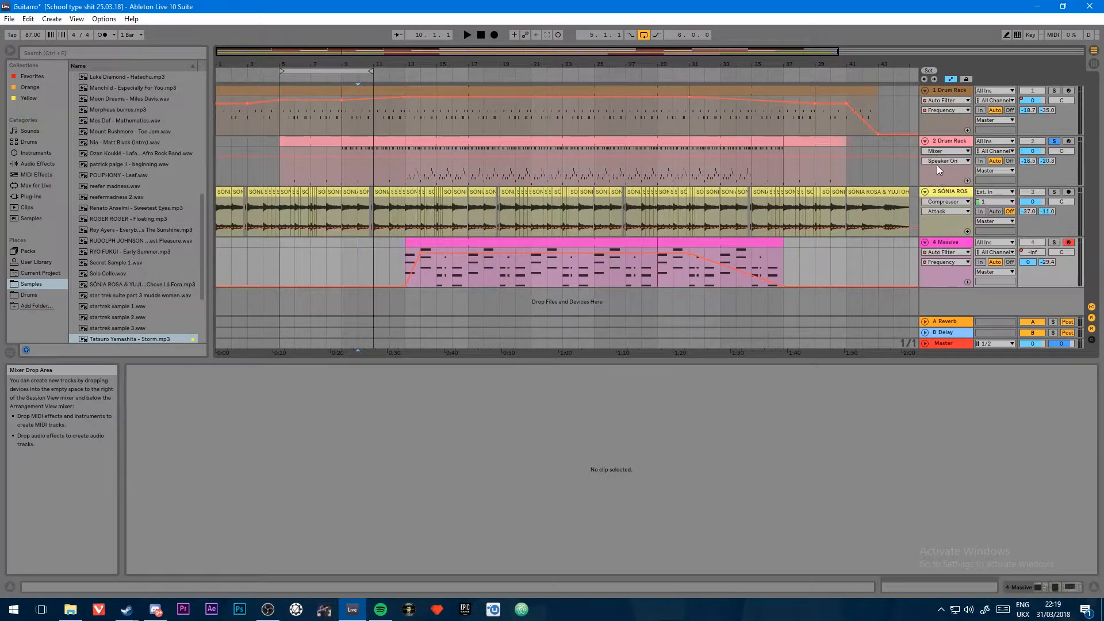
{"action": "left_click", "coordinate": [932, 202]}
{"action": "left_click", "coordinate": [932, 210]}
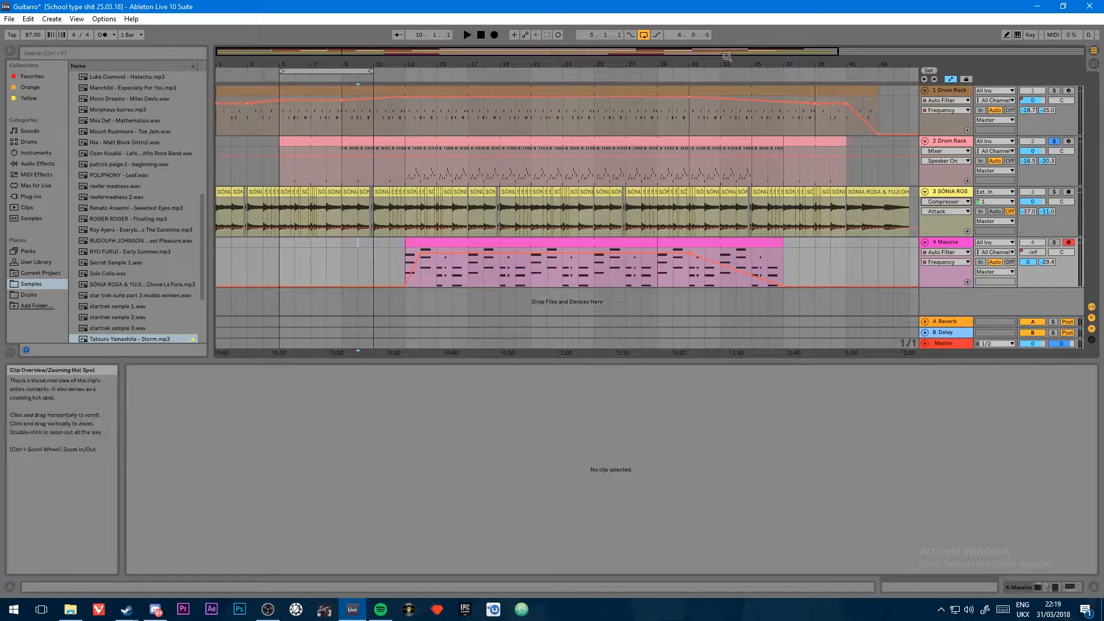
Step: Move the loop to bar 41 at the closing sample clip, extend it to eight bars, and solo the sample track
{"action": "left_click_drag", "start_coordinate": [727, 56], "coordinate": [896, 56]}
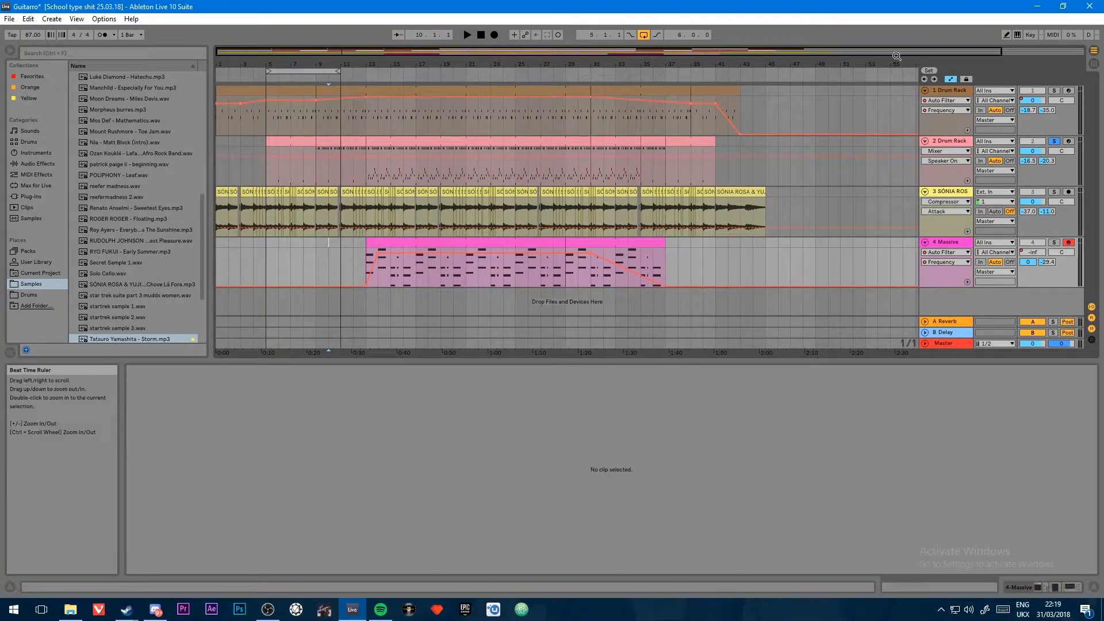
{"action": "left_click_drag", "start_coordinate": [1000, 52], "coordinate": [897, 52]}
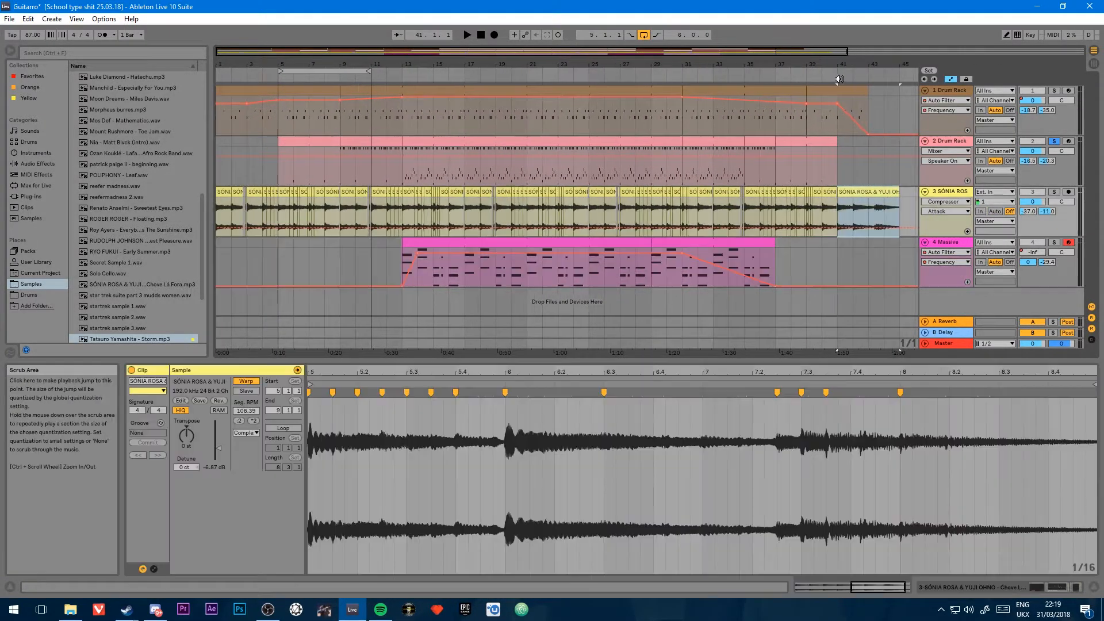
{"action": "left_click_drag", "start_coordinate": [313, 71], "coordinate": [872, 84]}
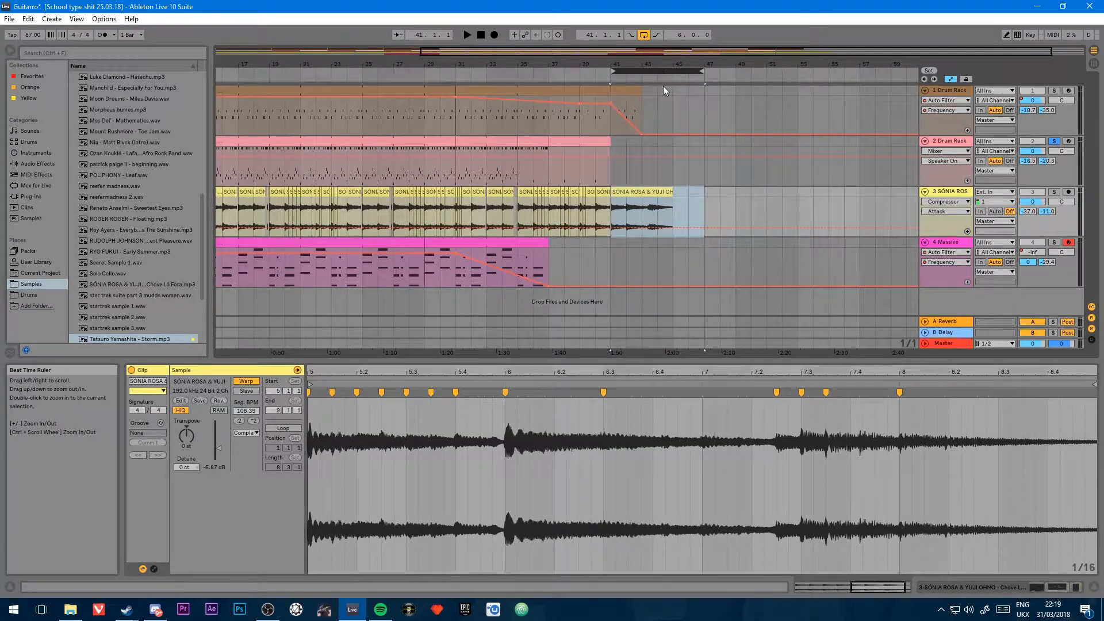
{"action": "left_click", "coordinate": [1054, 191]}
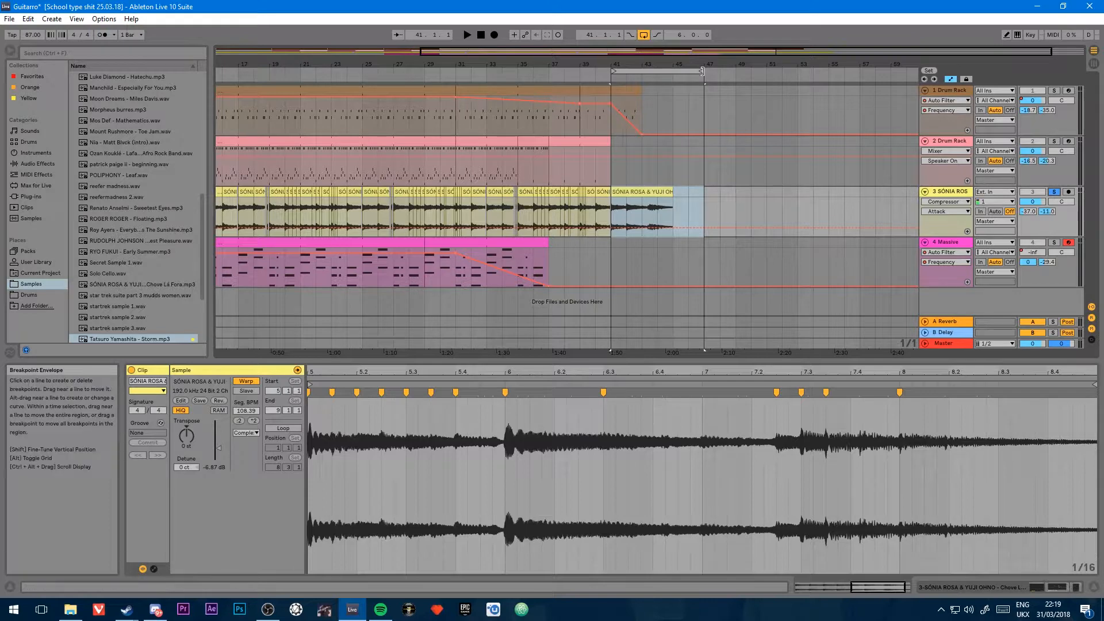
{"action": "left_click_drag", "start_coordinate": [703, 69], "coordinate": [736, 75]}
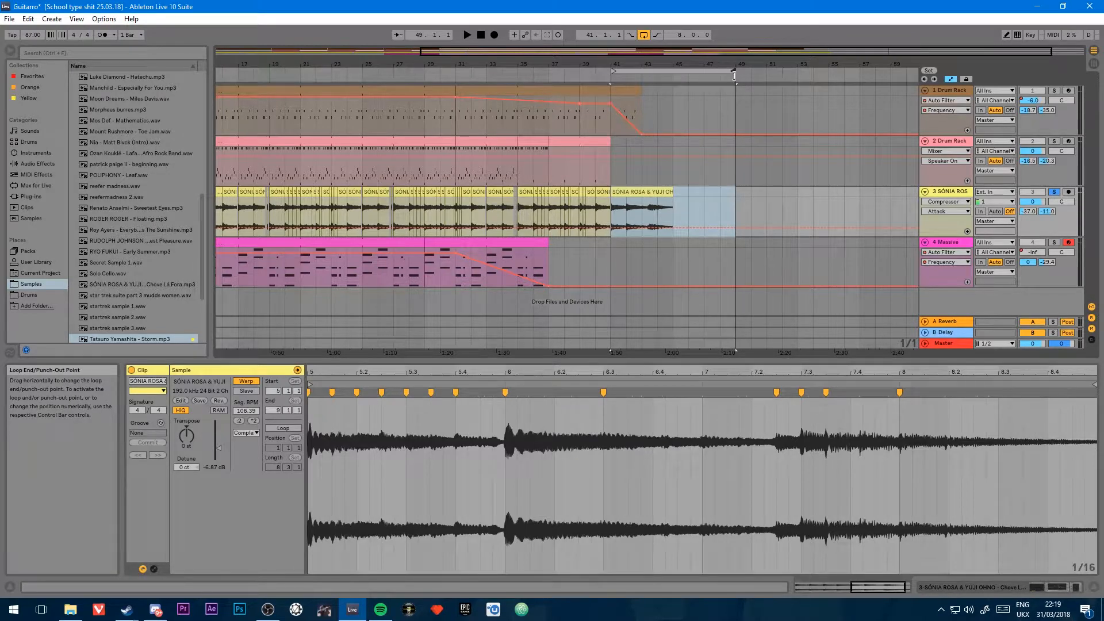
Step: Turn looping off and play the ending from bar 41 with only the sample track soloed
{"action": "left_click", "coordinate": [642, 35]}
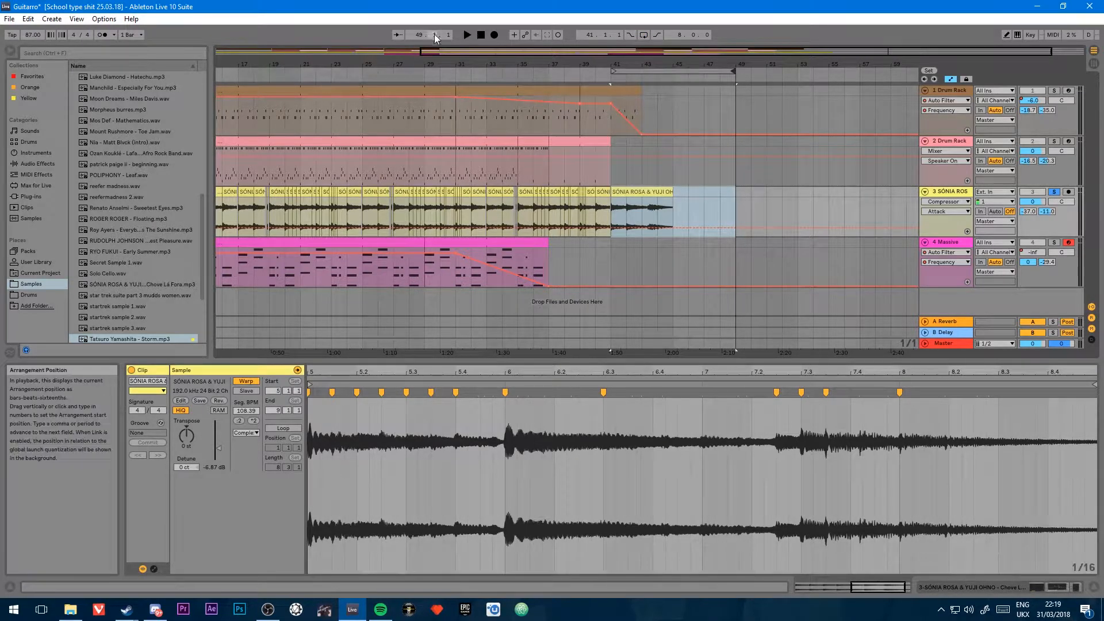
{"action": "left_click", "coordinate": [466, 35]}
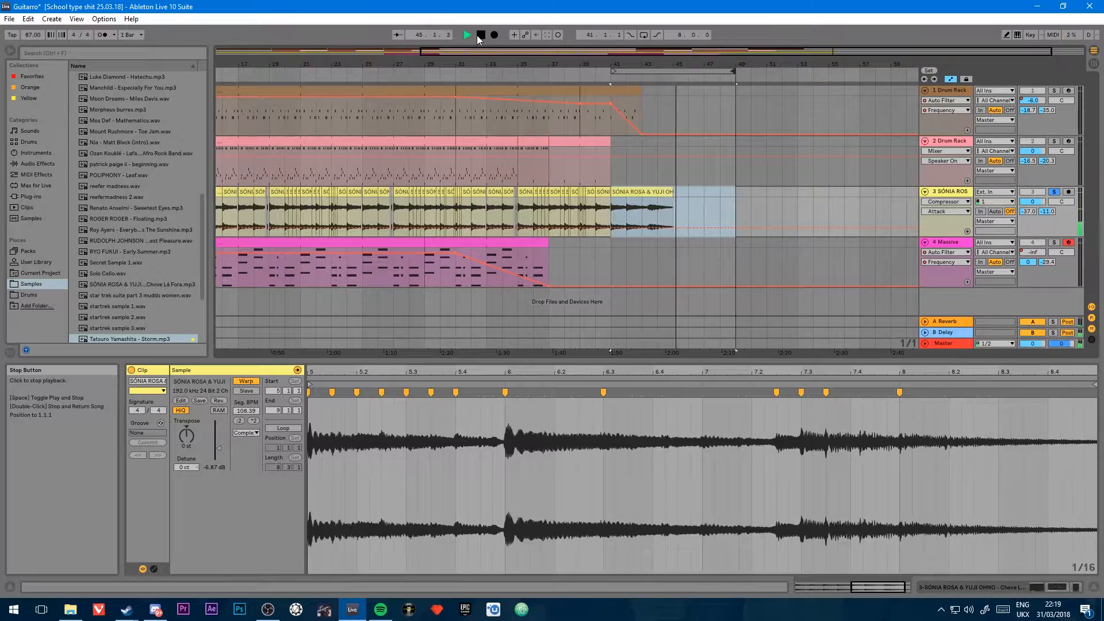
{"action": "left_click", "coordinate": [480, 35]}
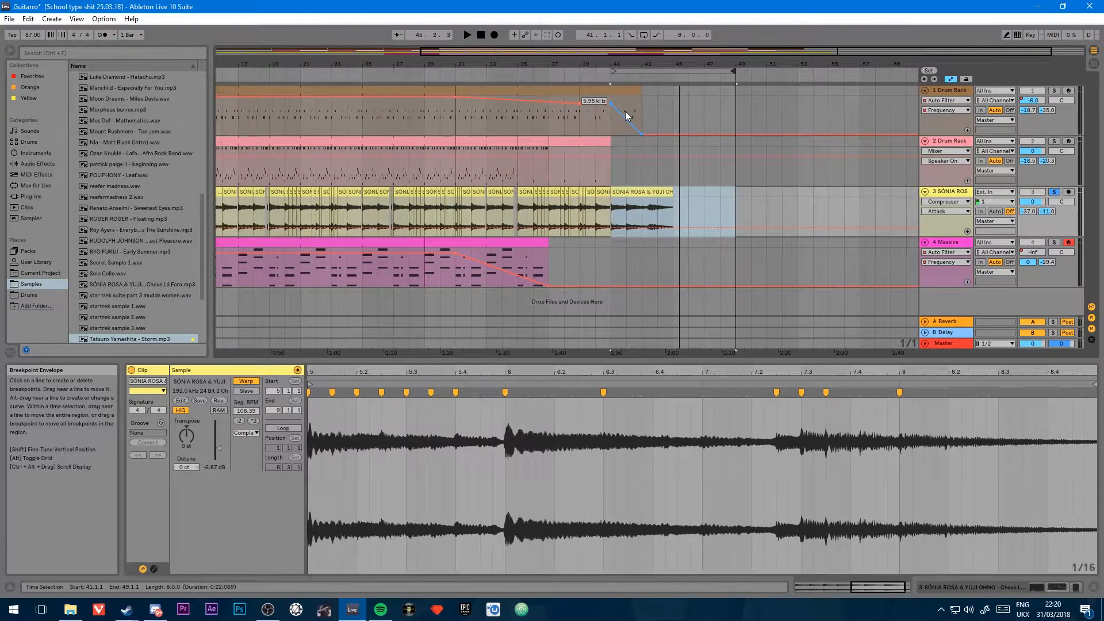
Step: Hide the automation lanes and move the eight-bar loop region to bar 9, leaving no clip selected
{"action": "left_click", "coordinate": [624, 112]}
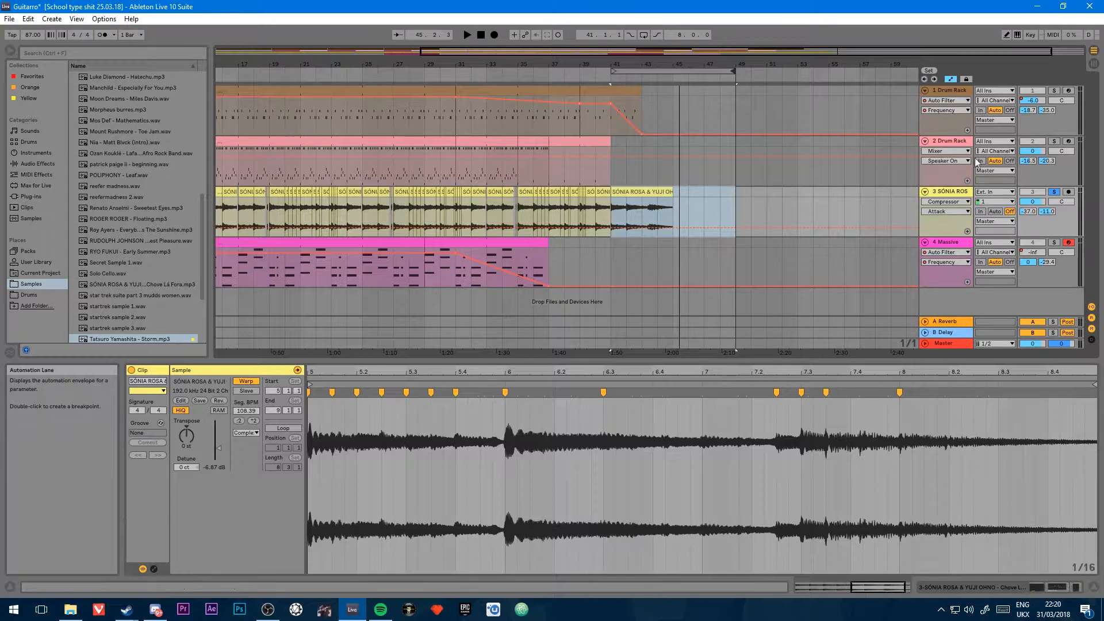
{"action": "left_click", "coordinate": [949, 79]}
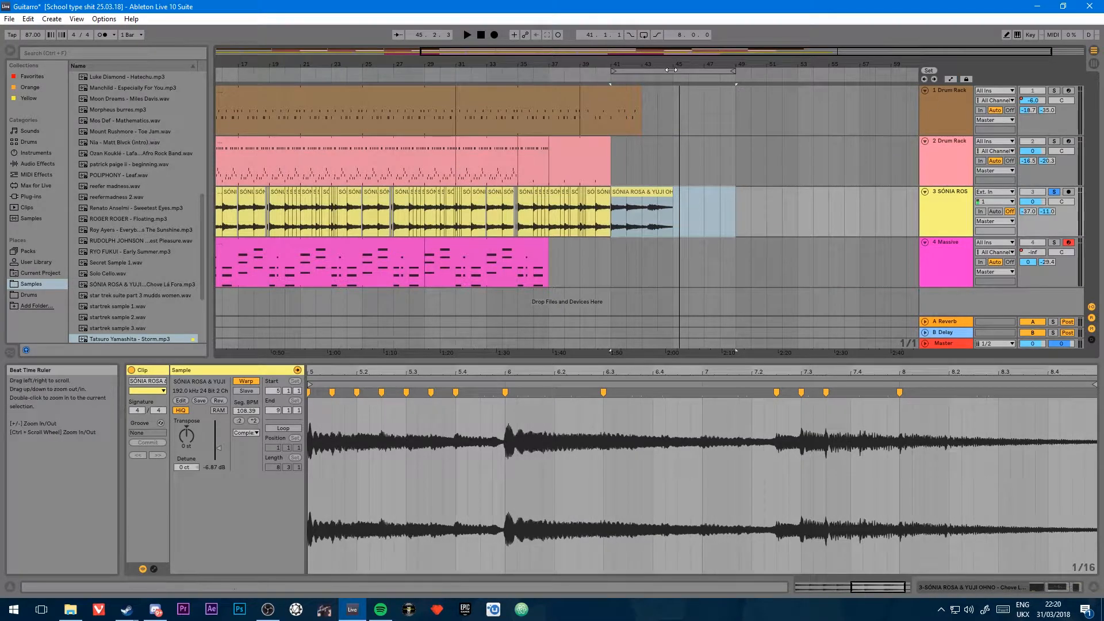
{"action": "left_click_drag", "start_coordinate": [670, 70], "coordinate": [889, 202]}
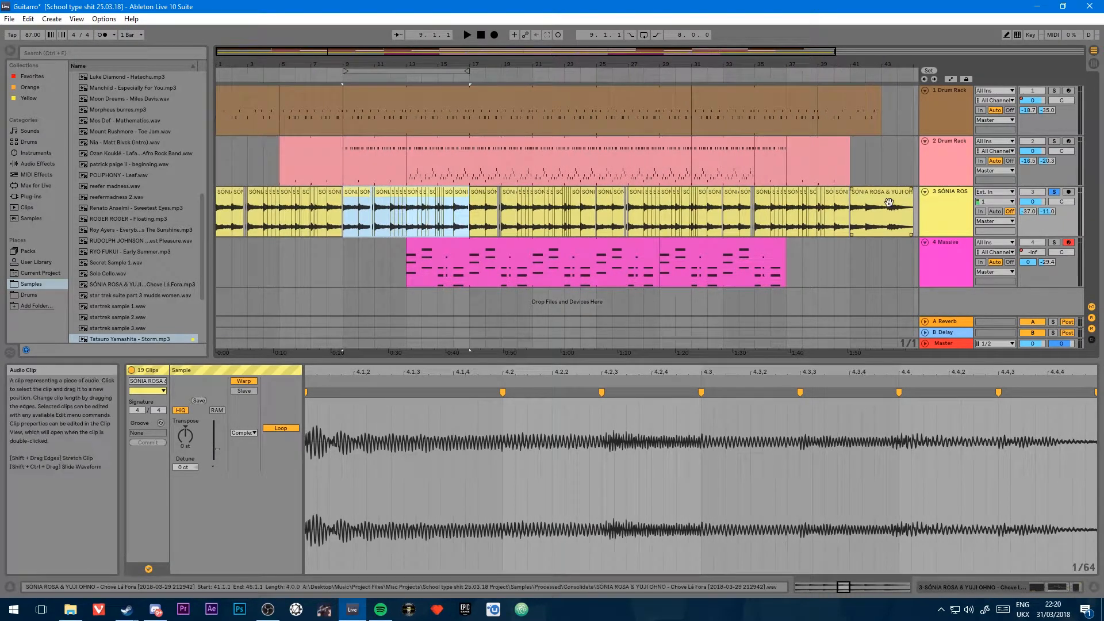
{"action": "left_click", "coordinate": [912, 212]}
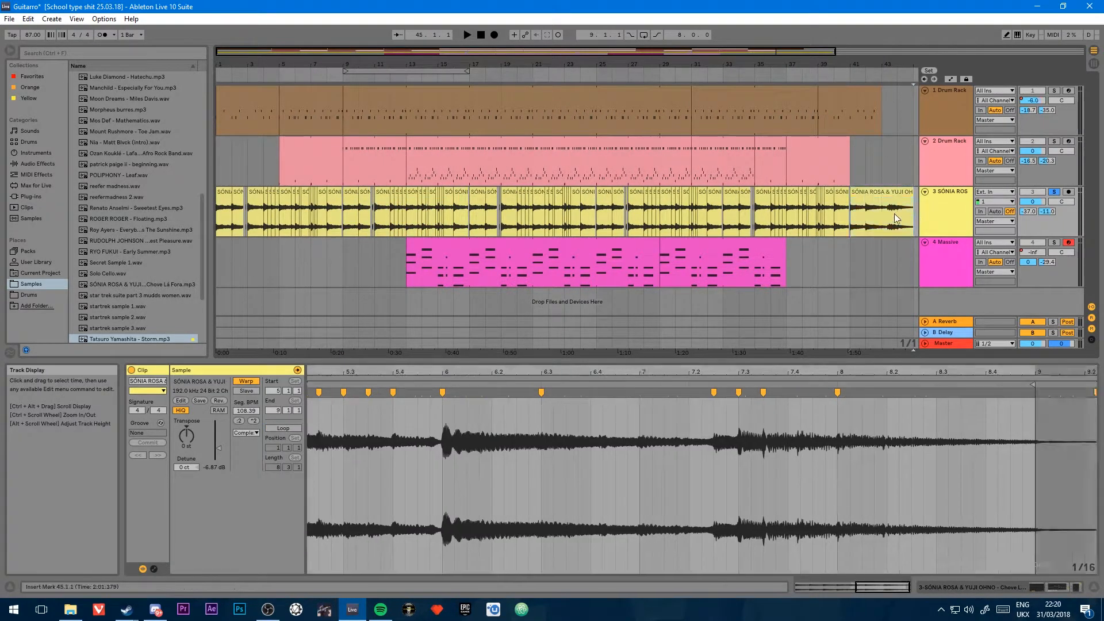
{"action": "left_click", "coordinate": [857, 265]}
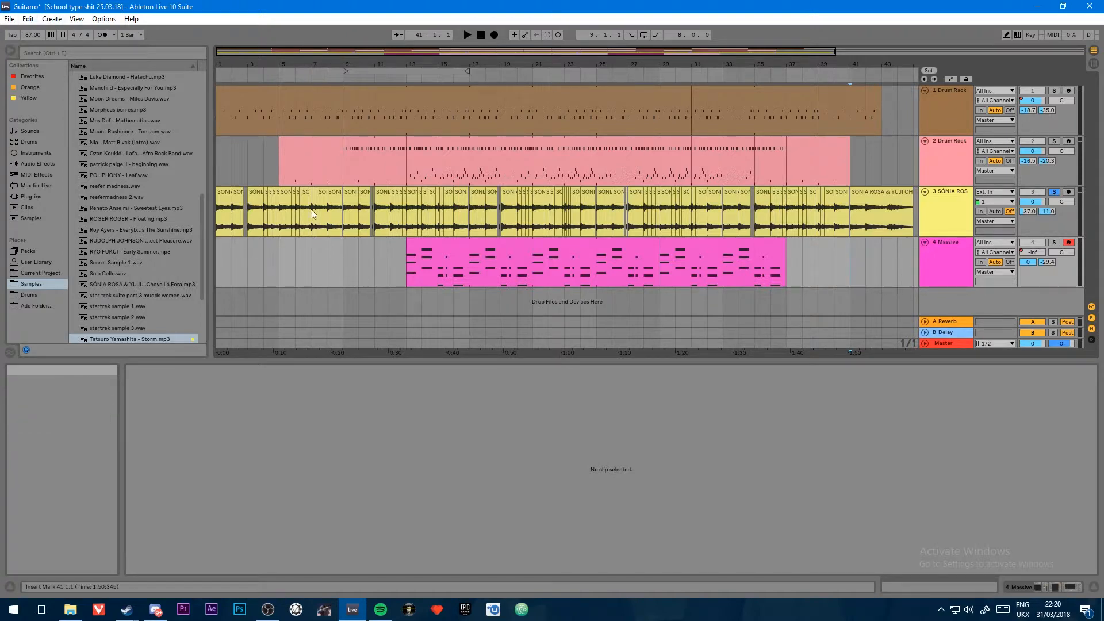
Step: Save the Live Set and return the playback position to the start of the song
{"action": "left_click", "coordinate": [9, 18]}
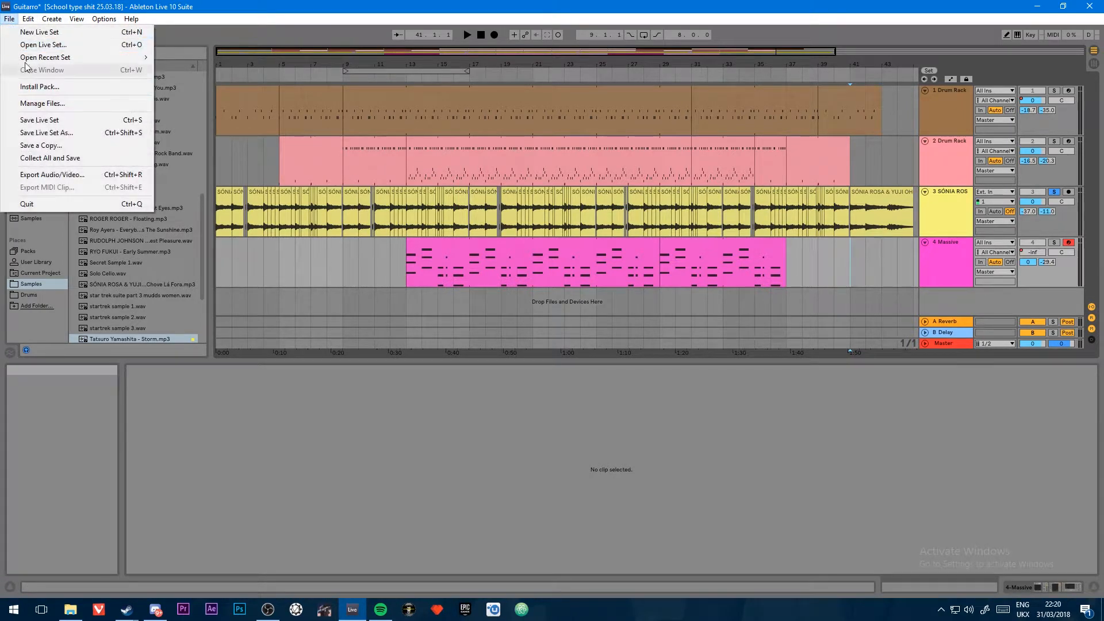
{"action": "left_click", "coordinate": [34, 119]}
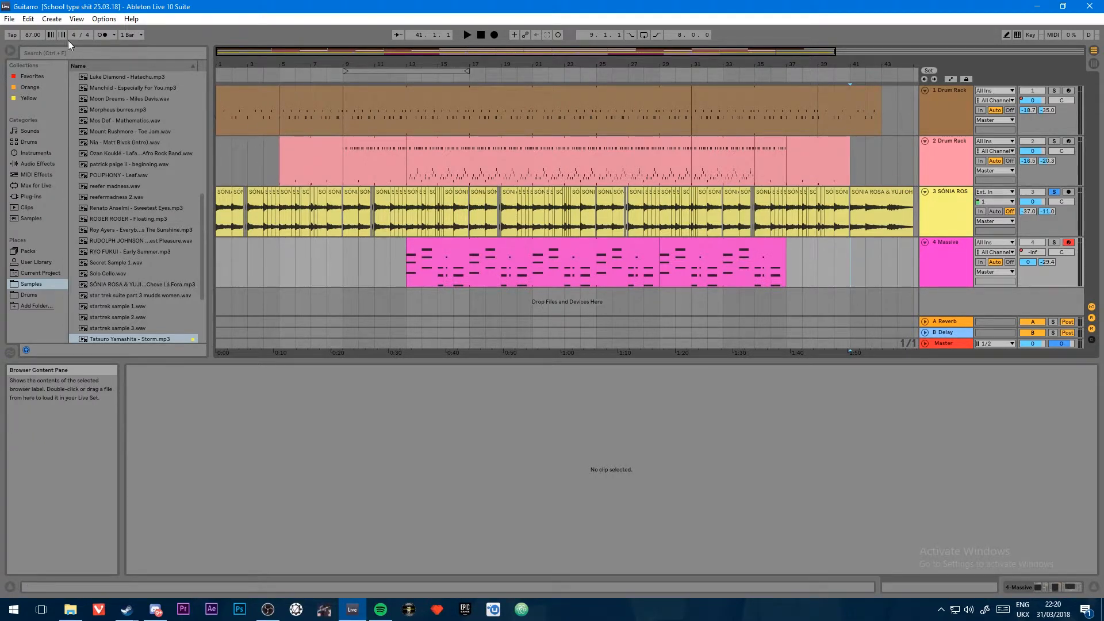
{"action": "left_click", "coordinate": [480, 34]}
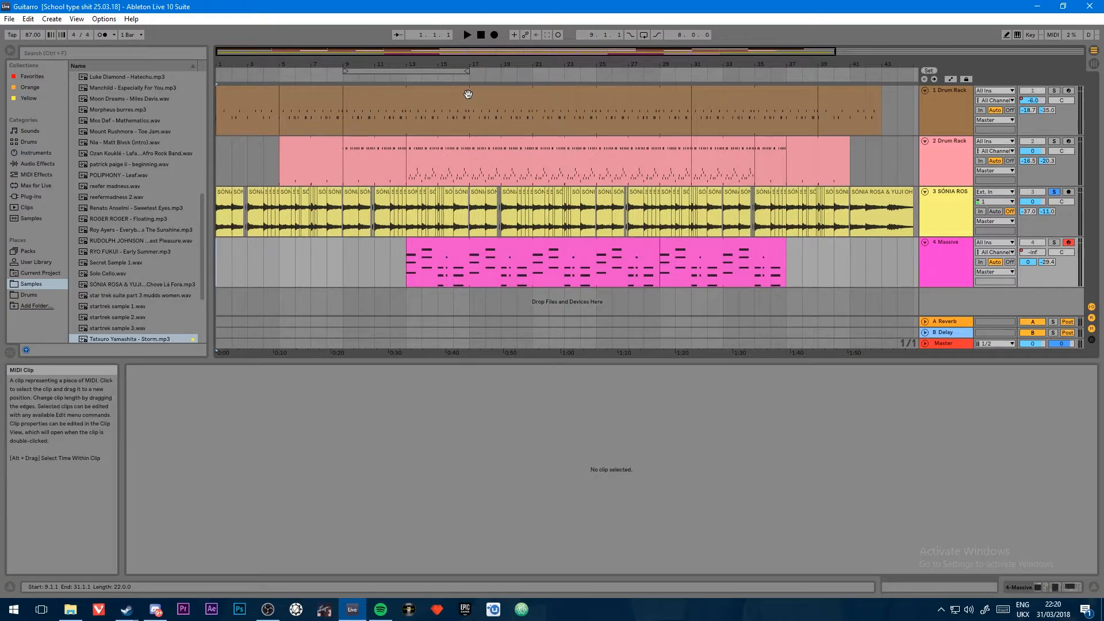